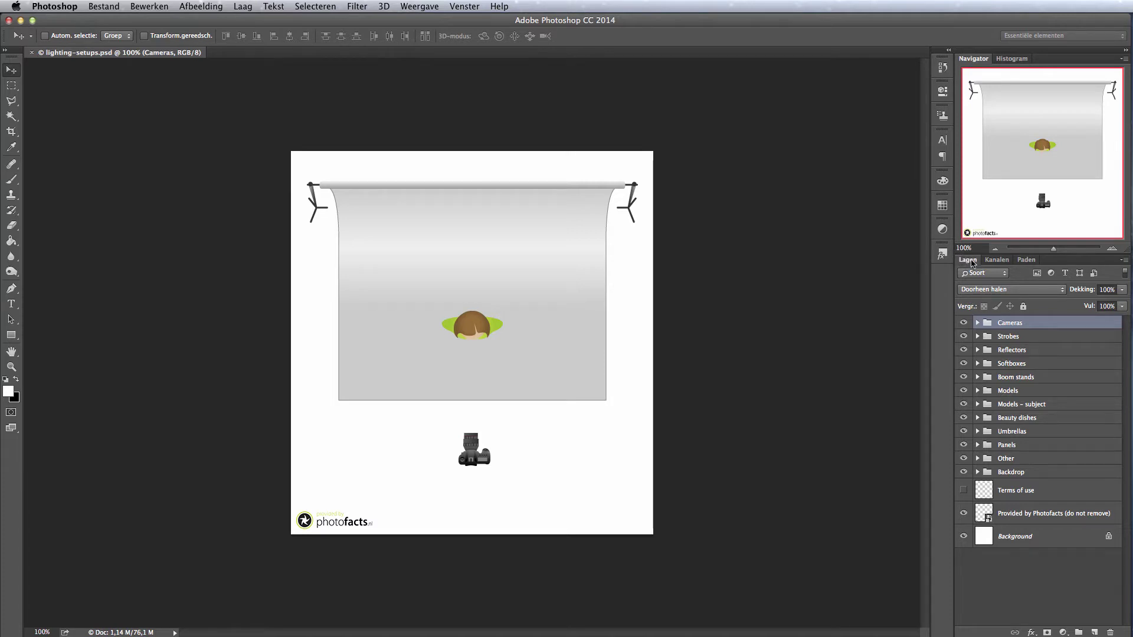
- Dock the Layers panel as its own full-height column left of the Navigator
left_click_drag(958, 254, 953, 198)
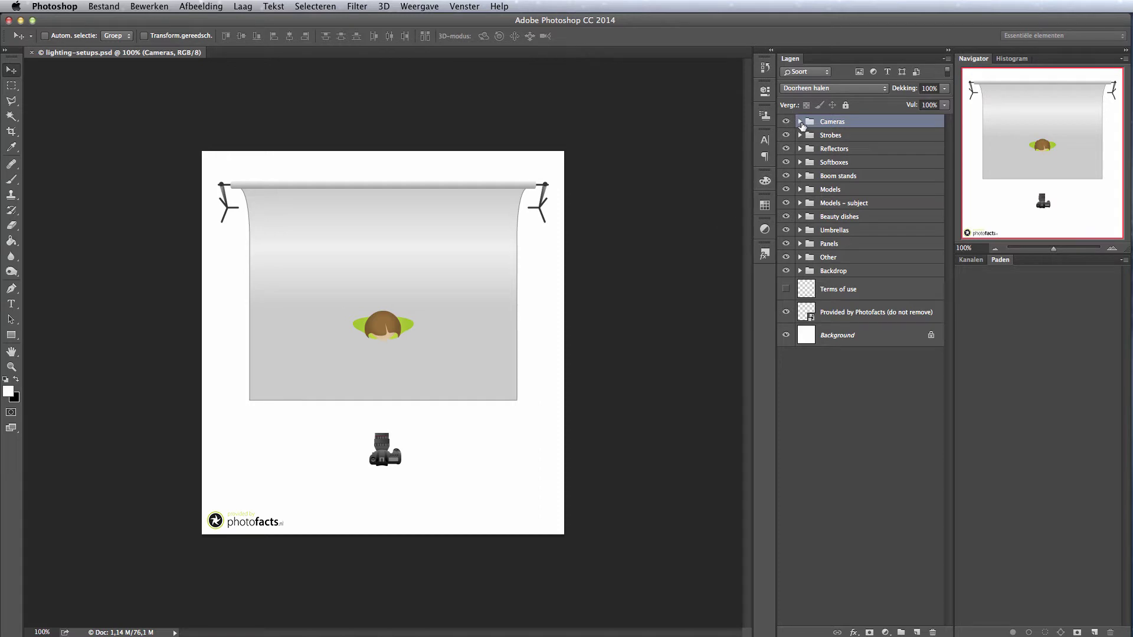
left_click(799, 122)
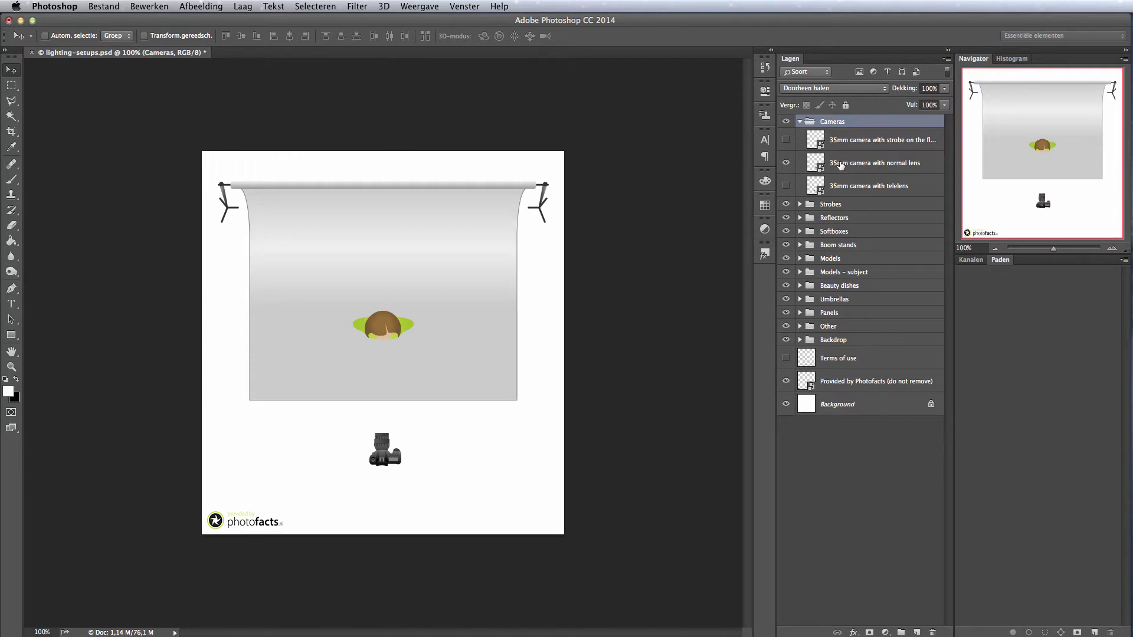
left_click(785, 185)
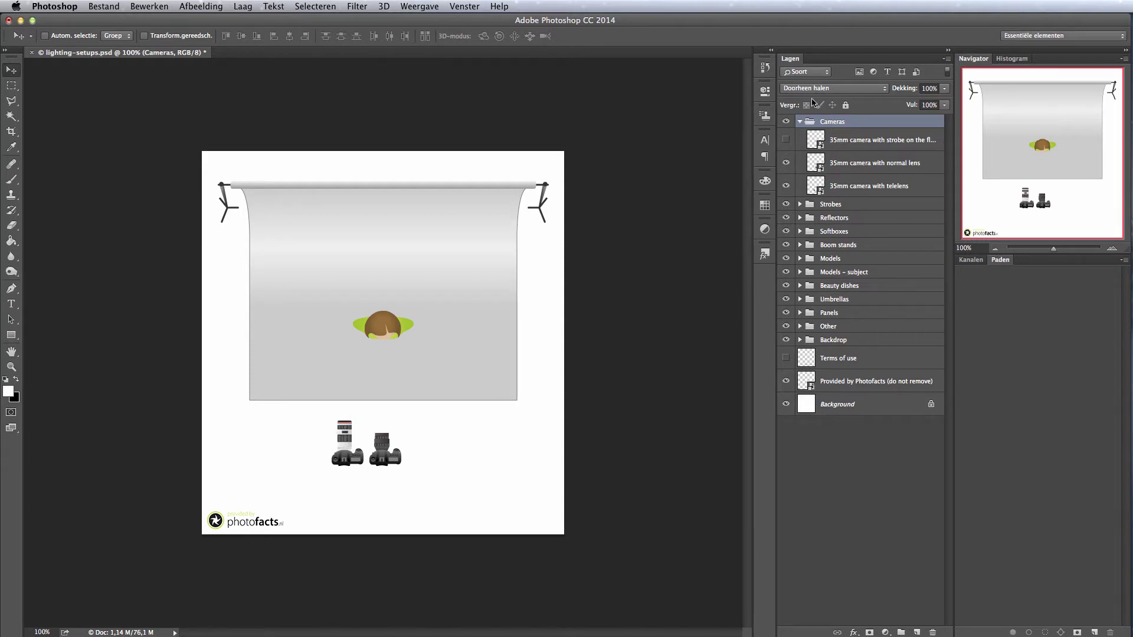
left_click(786, 140)
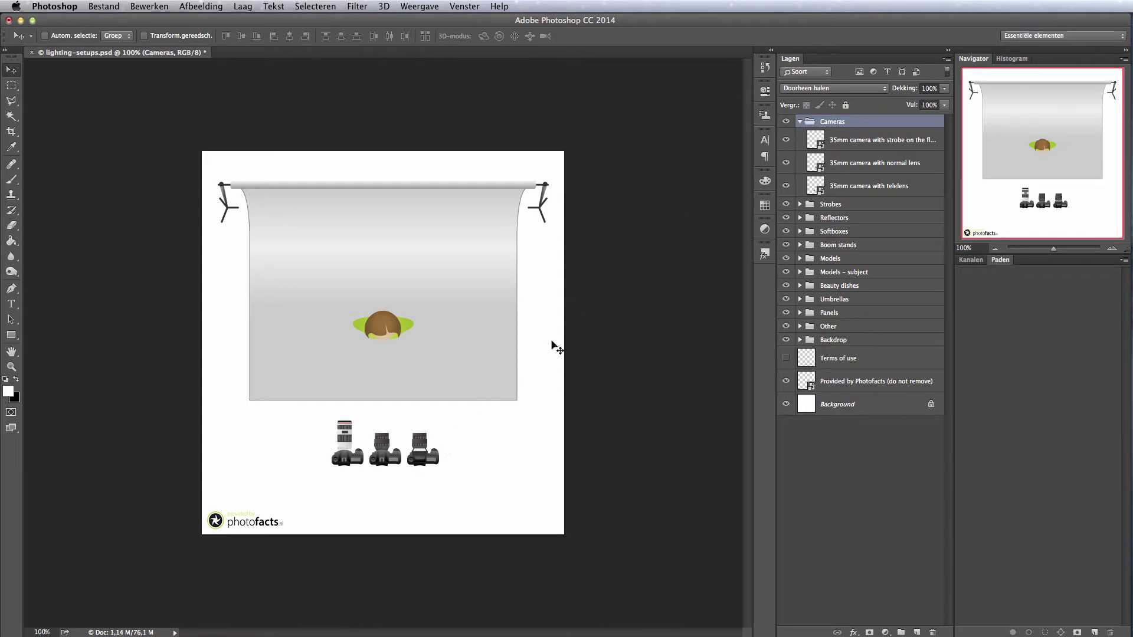
left_click(785, 140)
left_click(785, 186)
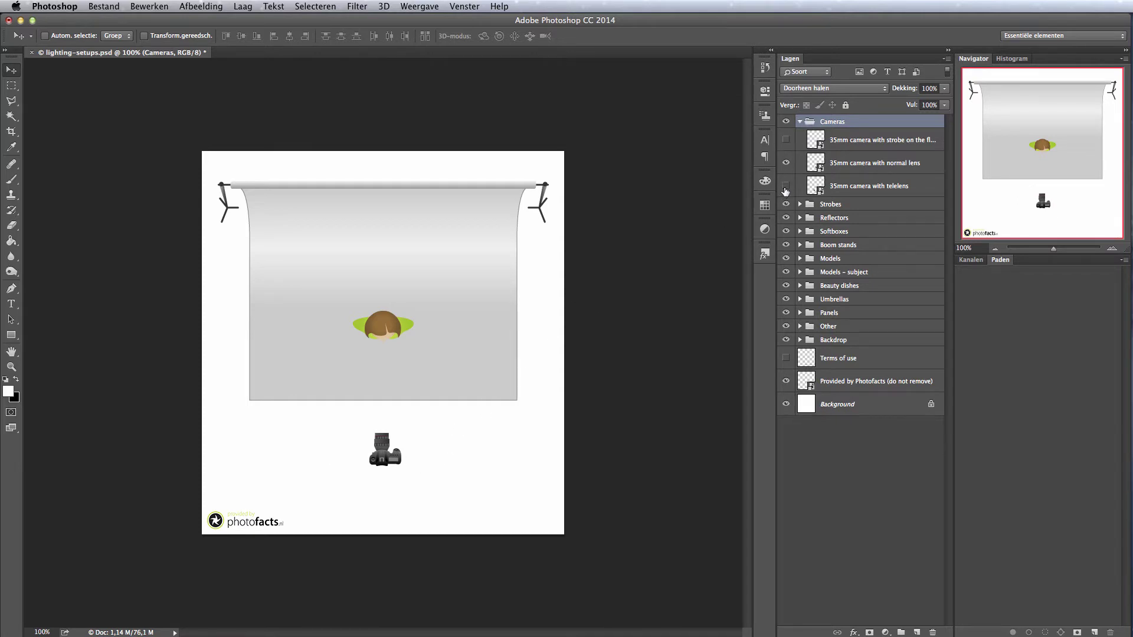
left_click(799, 122)
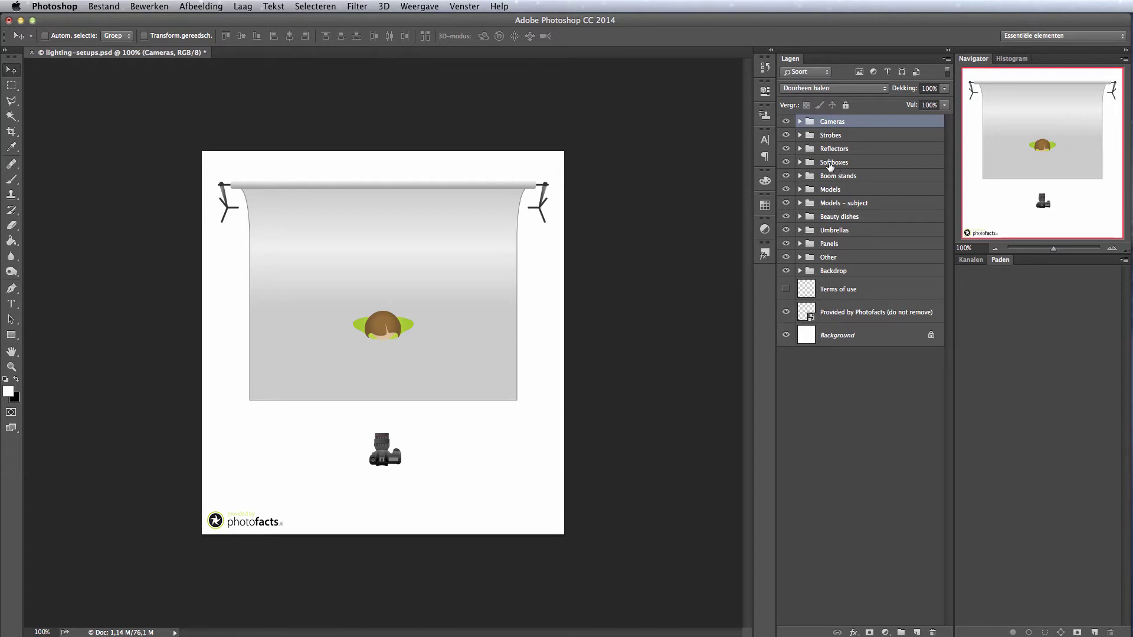
- Show only the Octabox among the Softboxes variants and select its layer
left_click(800, 163)
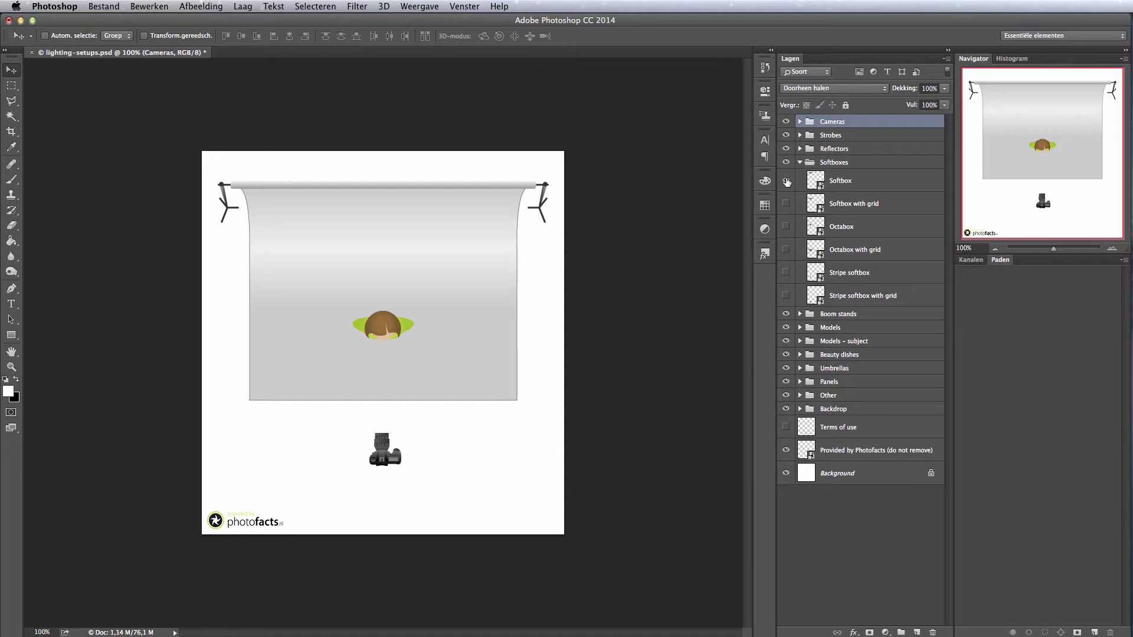
left_click_drag(785, 183, 785, 294)
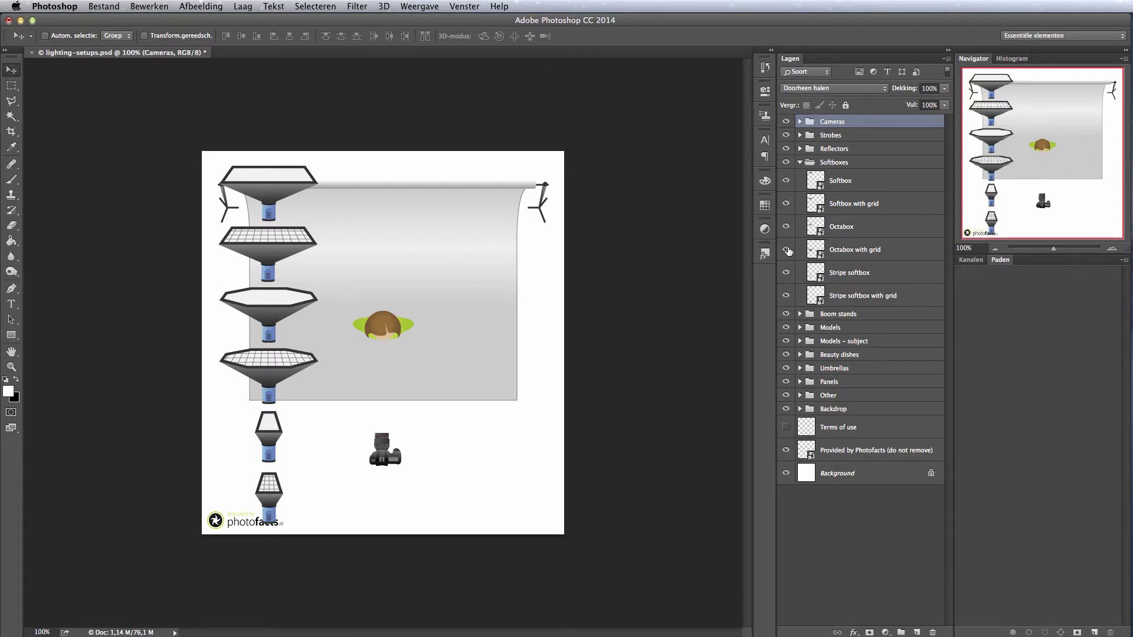
left_click_drag(786, 250, 786, 295)
left_click(786, 181)
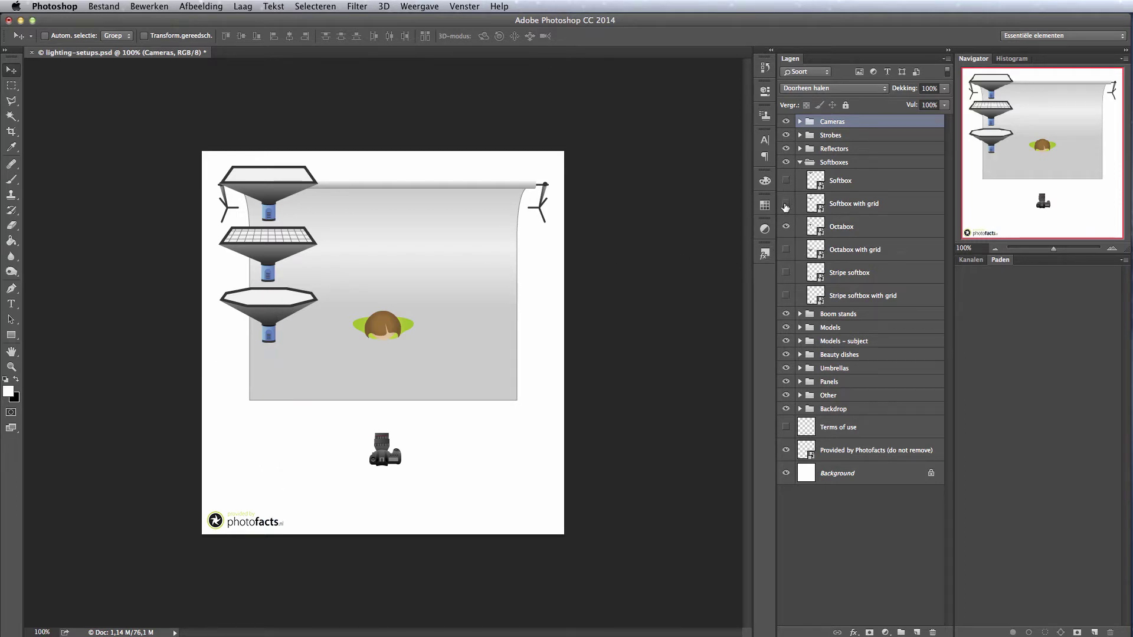
left_click(785, 203)
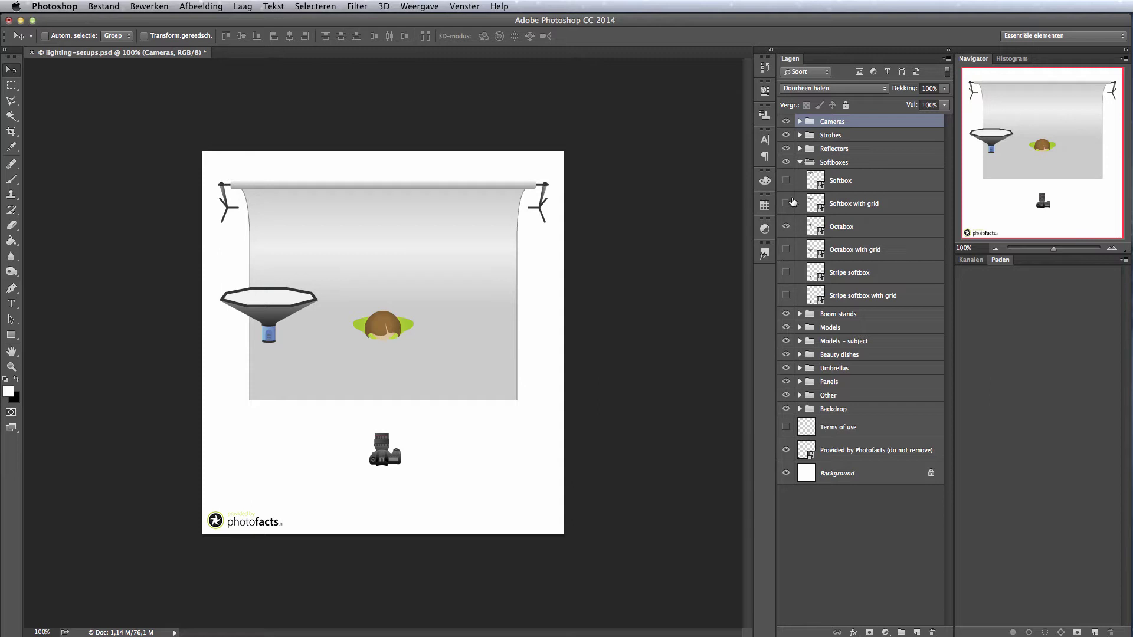
left_click(847, 229)
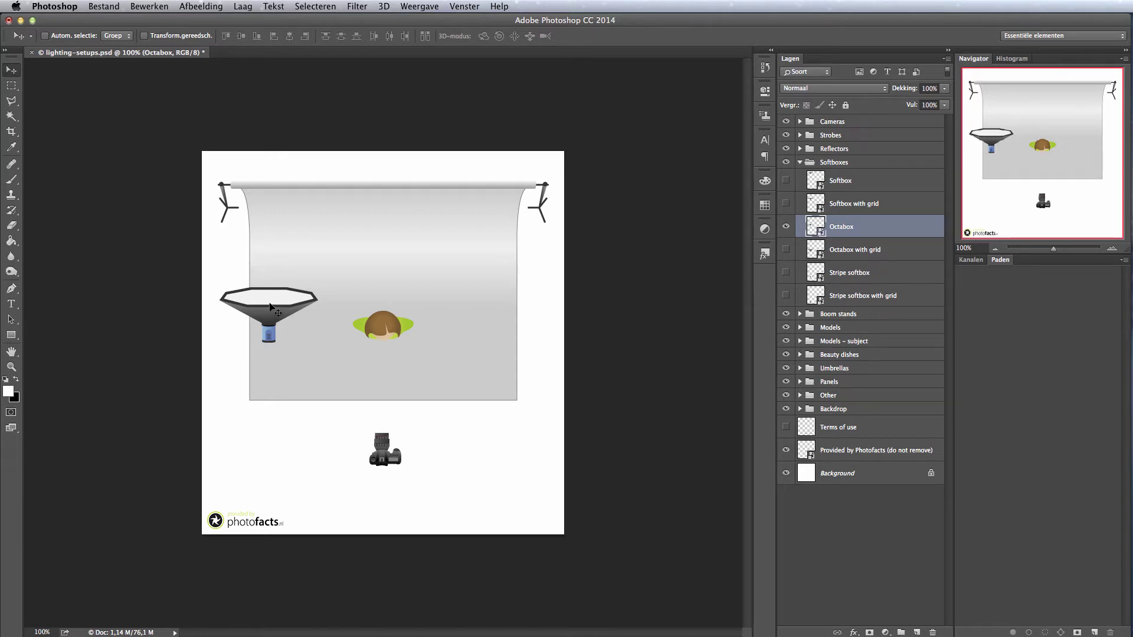
- Move the octabox to the model's lower left and rotate it diagonally toward the model
mouse_move(264, 316)
left_mouse_down()
mouse_move(309, 406)
mouse_move(362, 272)
mouse_move(453, 393)
mouse_move(314, 359)
mouse_move(303, 388)
mouse_move(388, 367)
mouse_move(372, 377)
mouse_move(381, 379)
mouse_move(291, 385)
mouse_move(325, 385)
mouse_move(317, 406)
mouse_move(330, 259)
mouse_move(268, 327)
mouse_move(292, 394)
mouse_move(331, 385)
left_mouse_up()
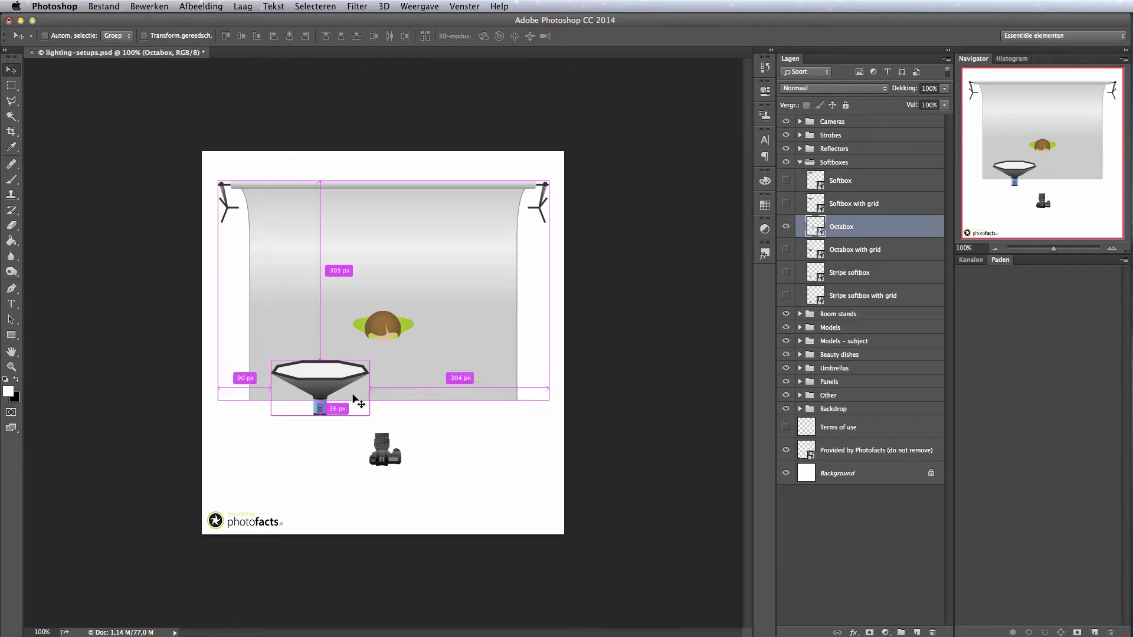
key("ctrl+t")
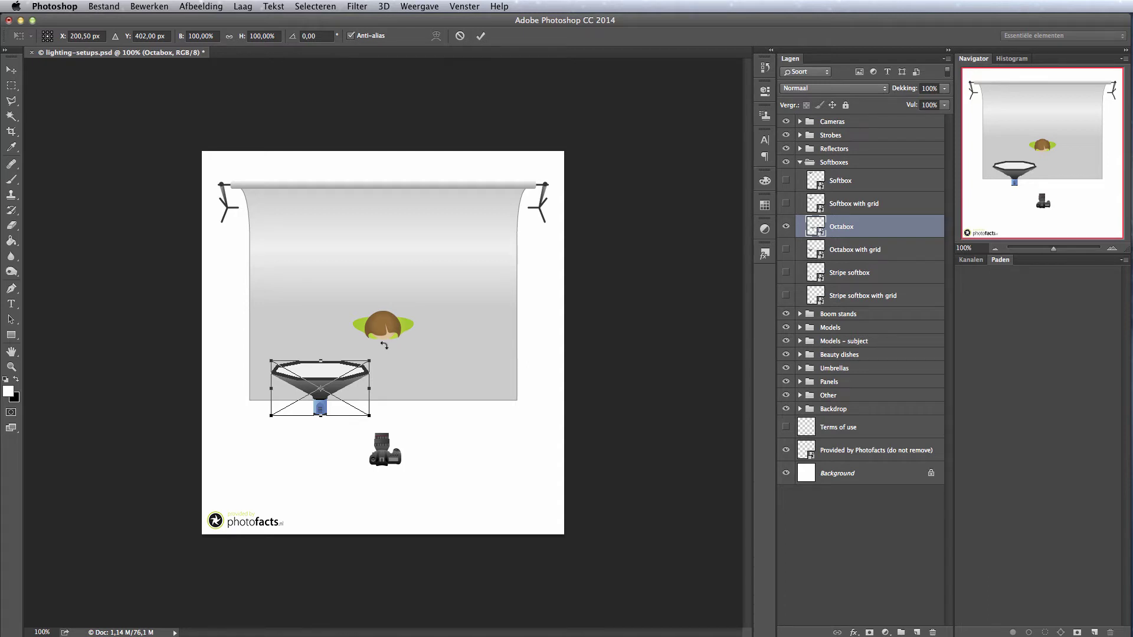
mouse_move(385, 345)
left_mouse_down()
mouse_move(351, 293)
mouse_move(407, 354)
mouse_move(359, 420)
mouse_move(375, 406)
mouse_move(327, 381)
left_mouse_up()
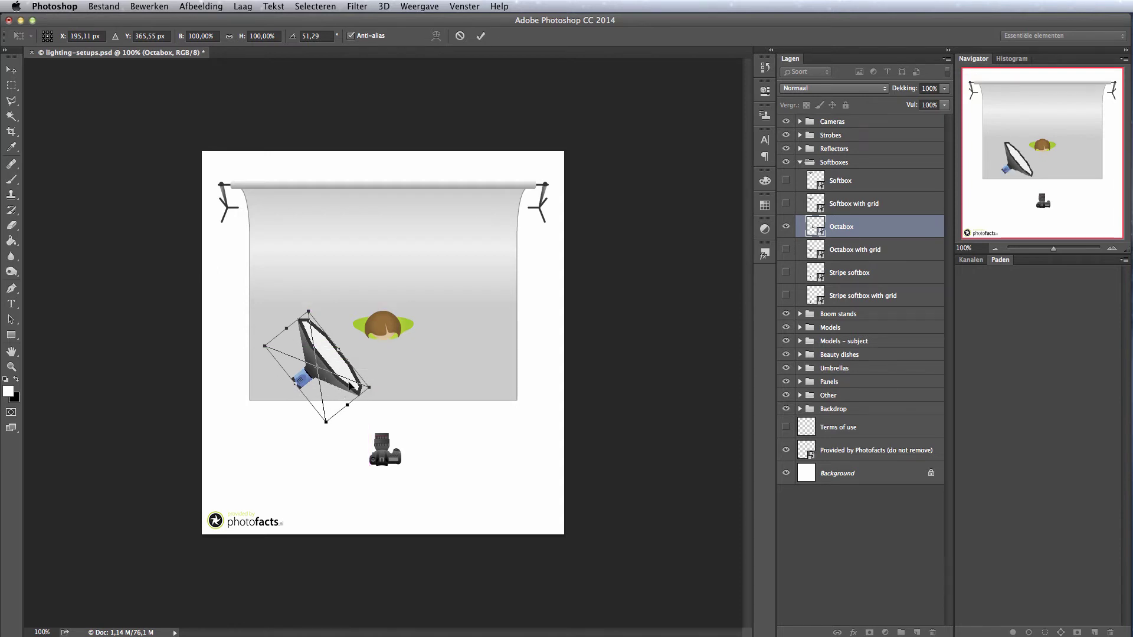
key("Return")
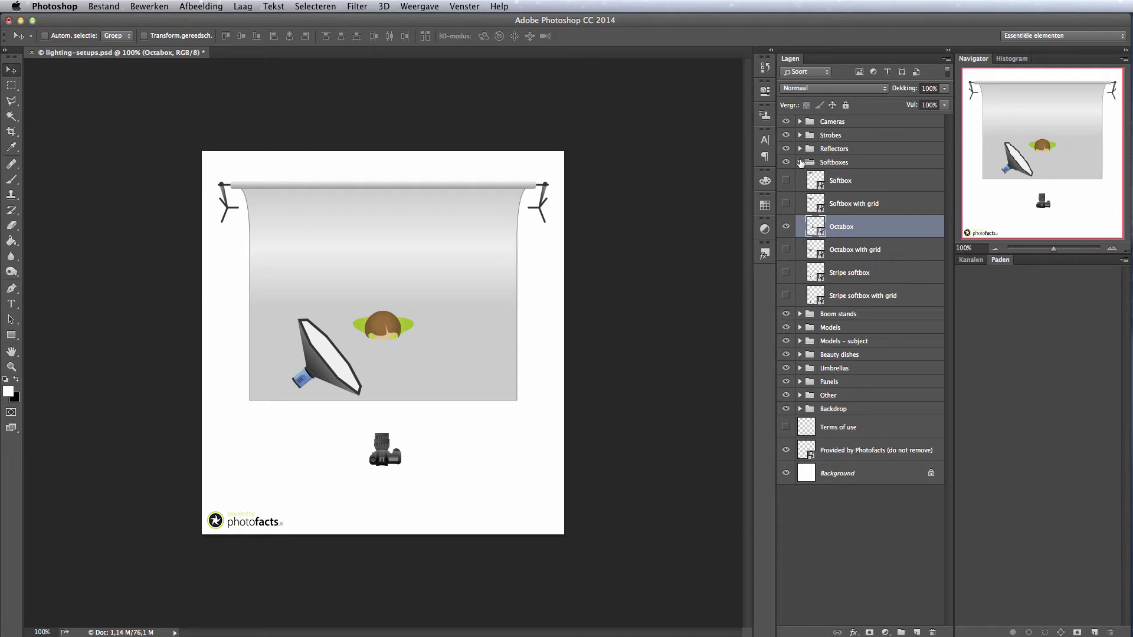
left_click(800, 163)
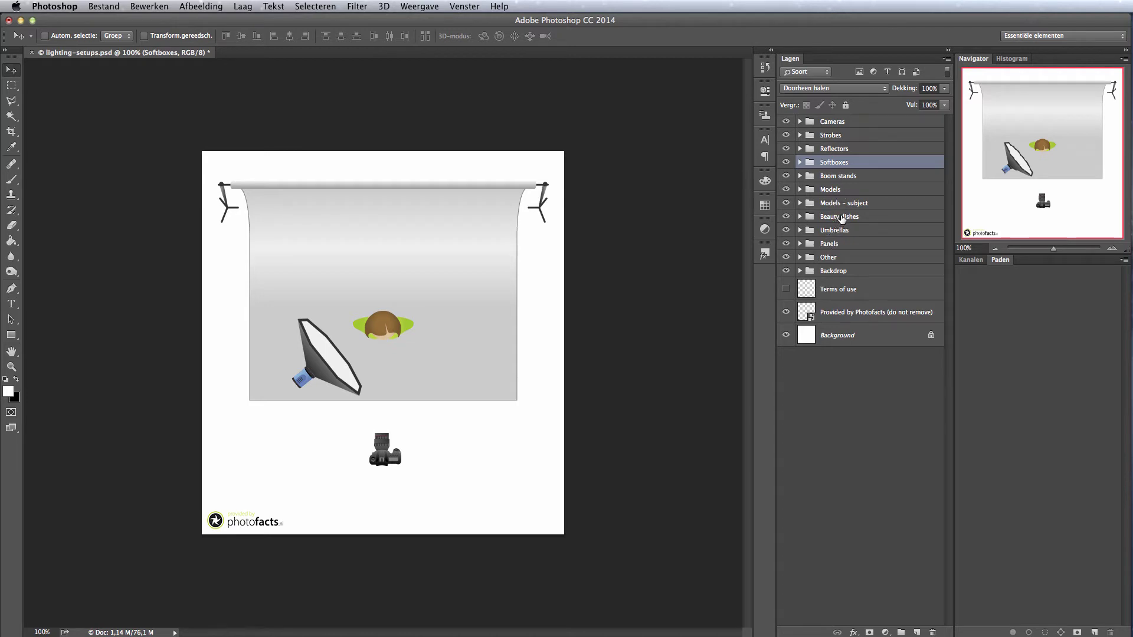
- Show Reflector (round) in the Reflectors group and select its layer
left_click(800, 149)
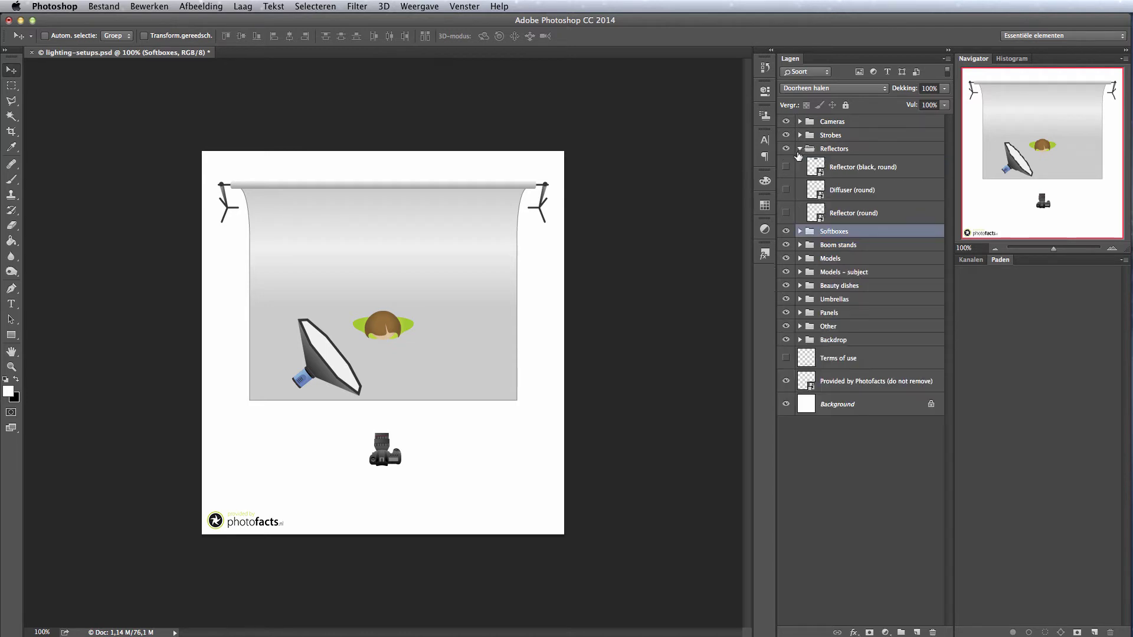
left_click(785, 214)
left_click_drag(391, 239, 446, 399)
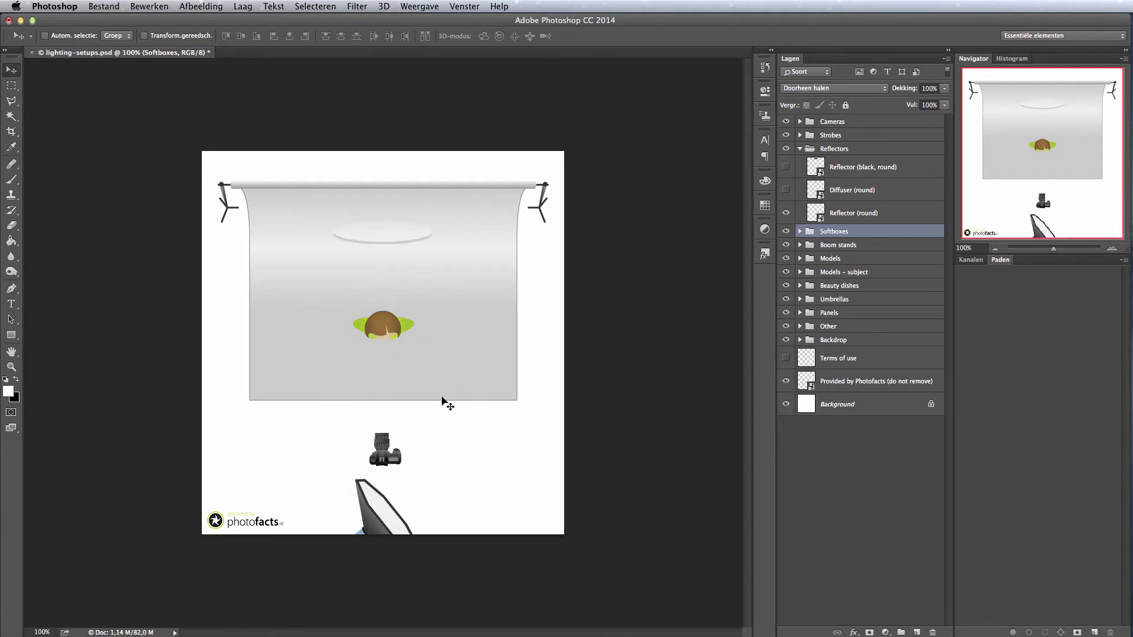
key("ctrl+z")
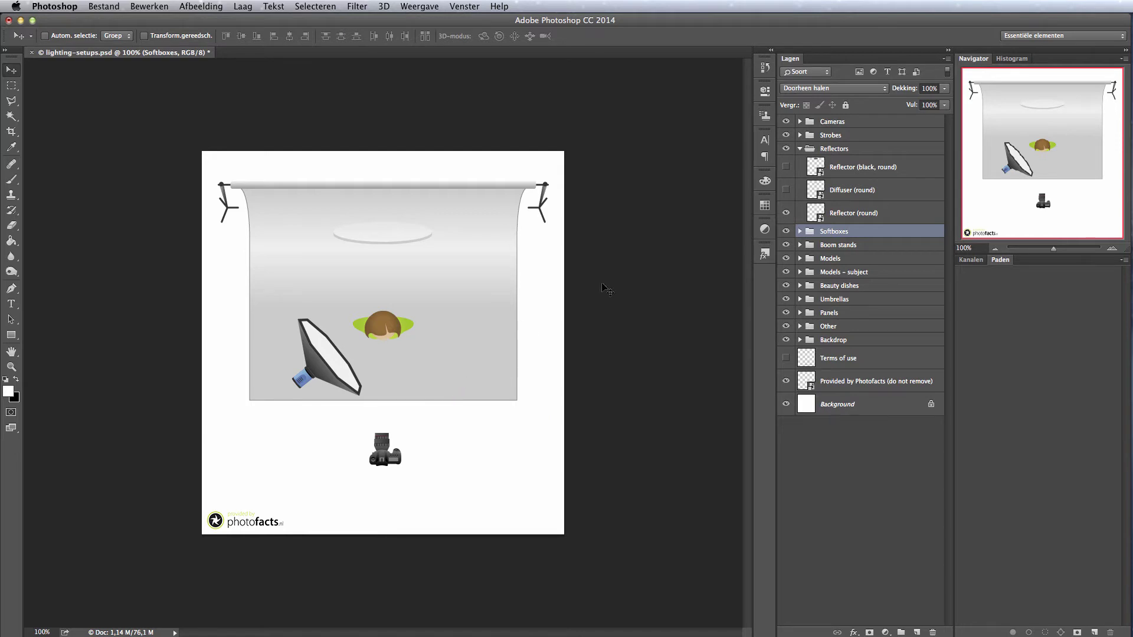
left_click(843, 216)
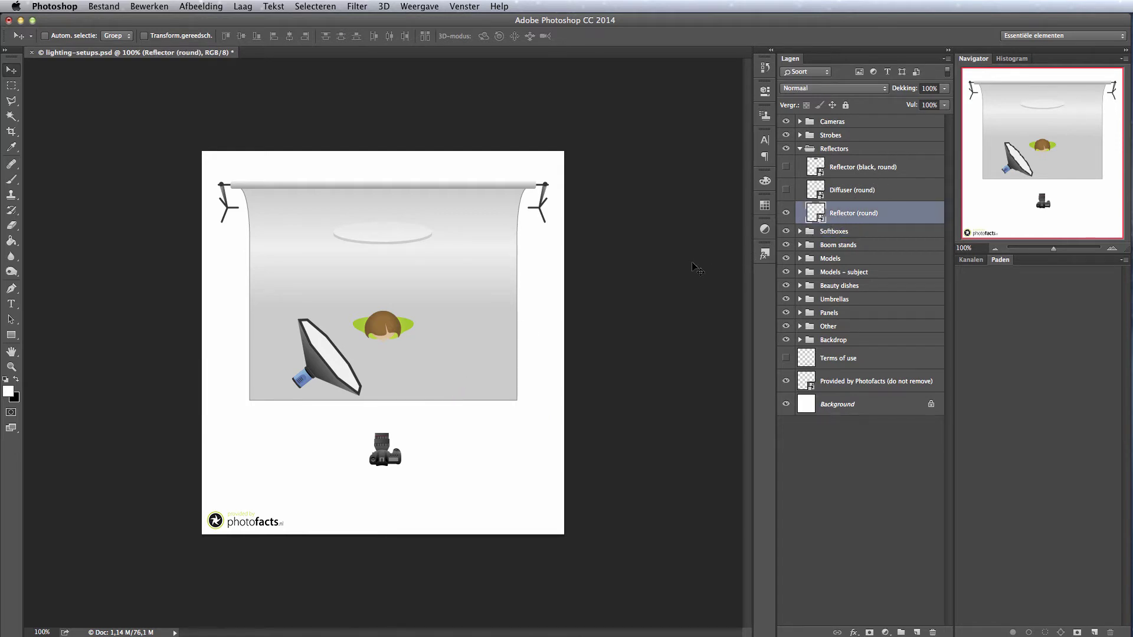
- Move the round reflector right of the model and rotate it to stand upright
left_click_drag(388, 238, 438, 373)
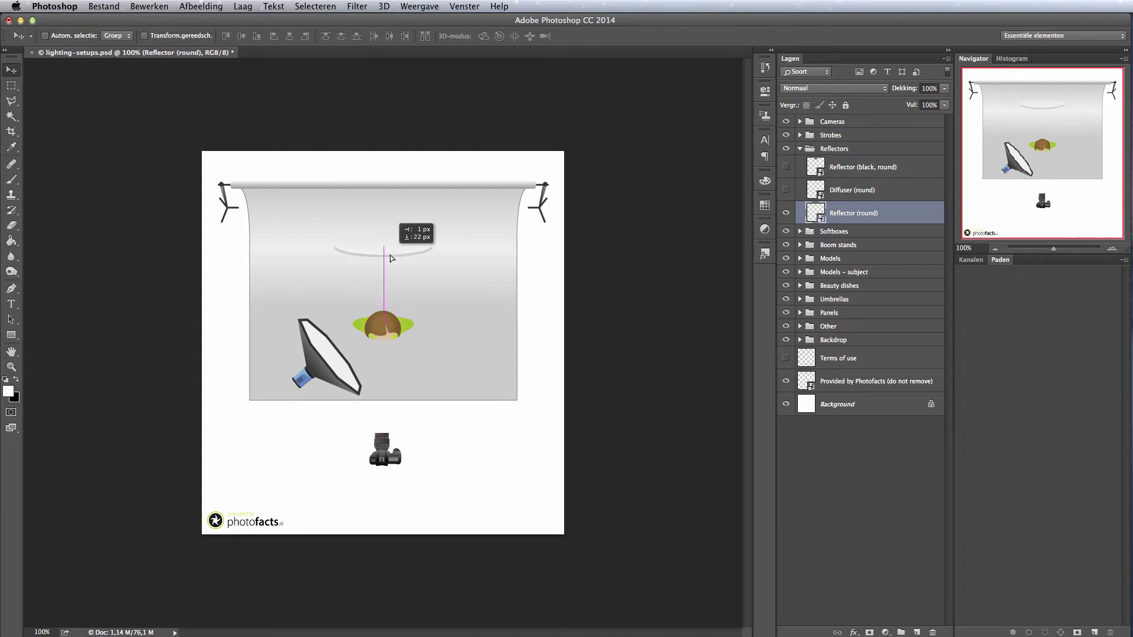
key("ctrl+t")
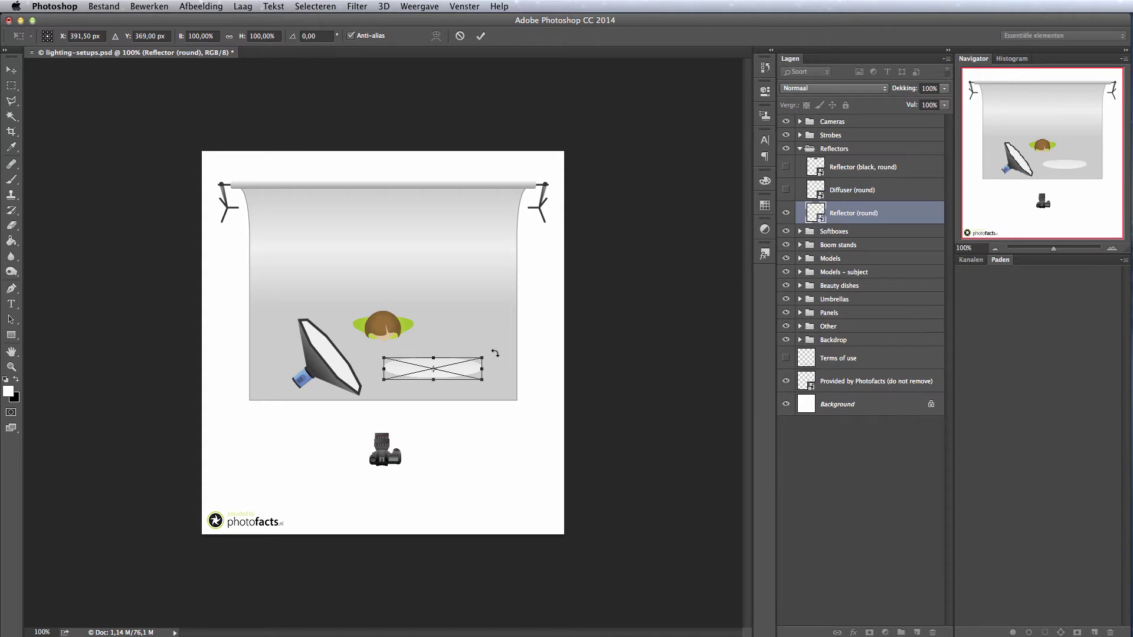
left_click_drag(496, 352, 419, 281)
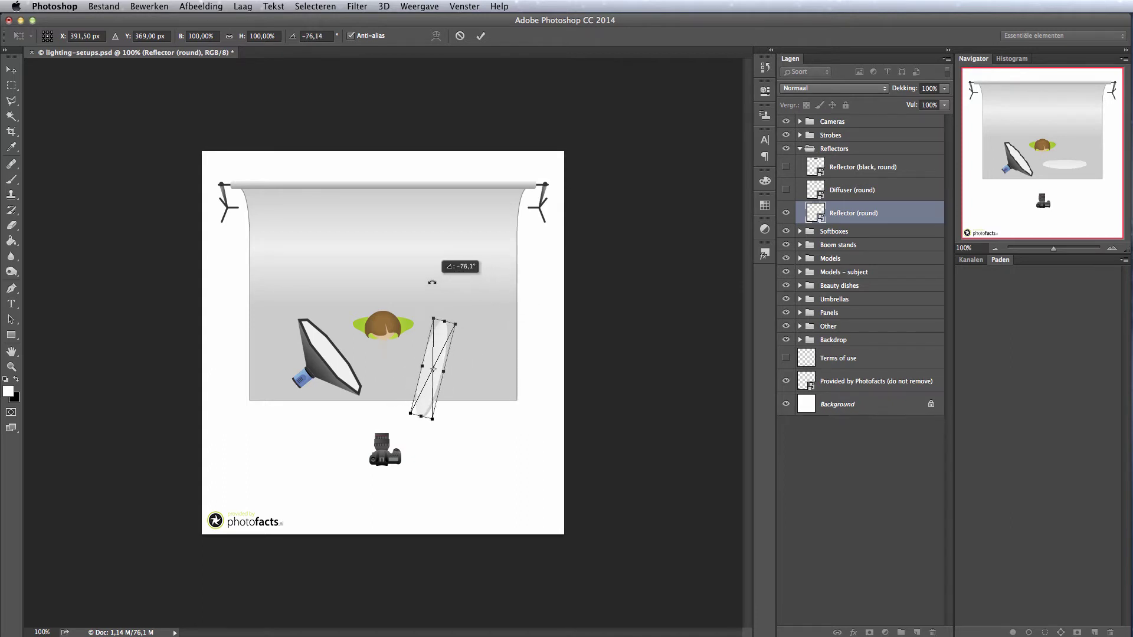
left_click_drag(419, 282, 428, 283)
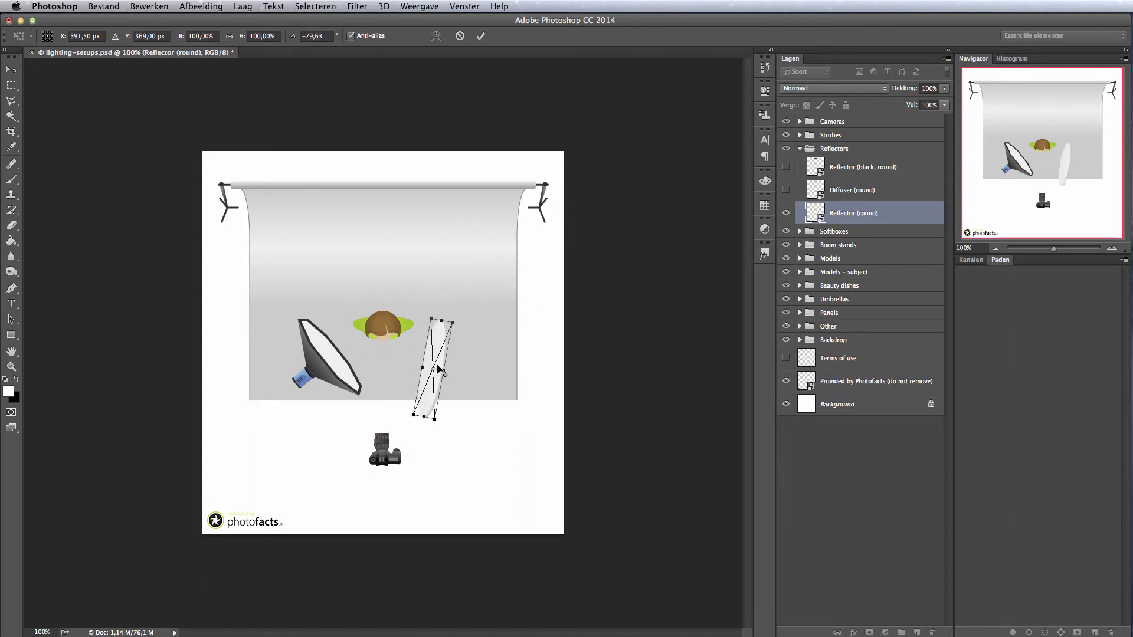
left_click_drag(436, 358, 436, 334)
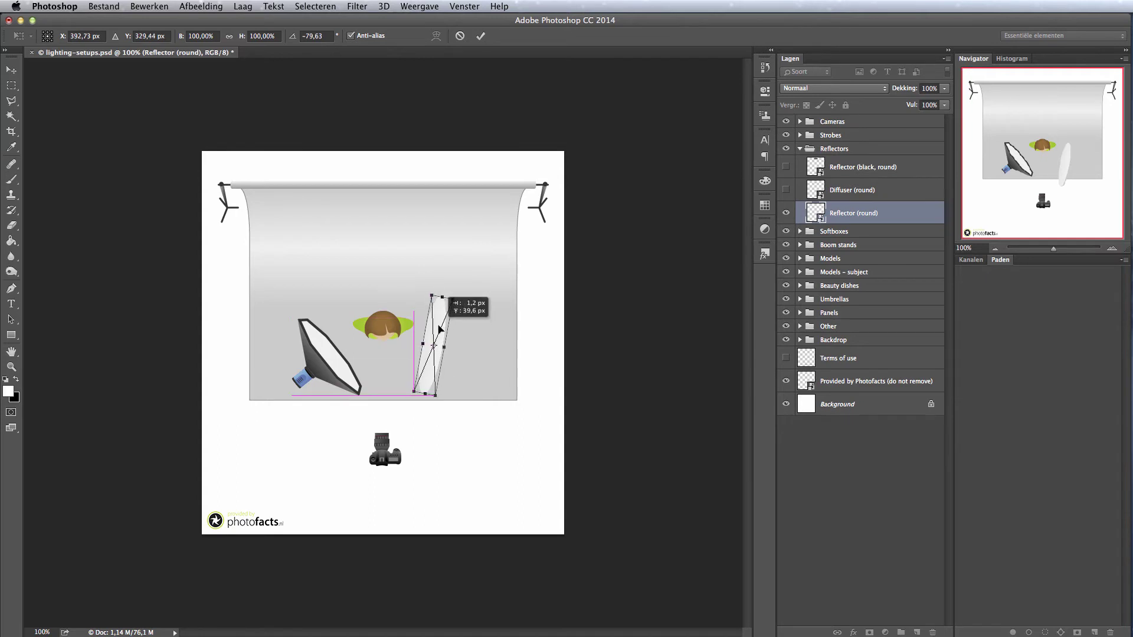
key("Return")
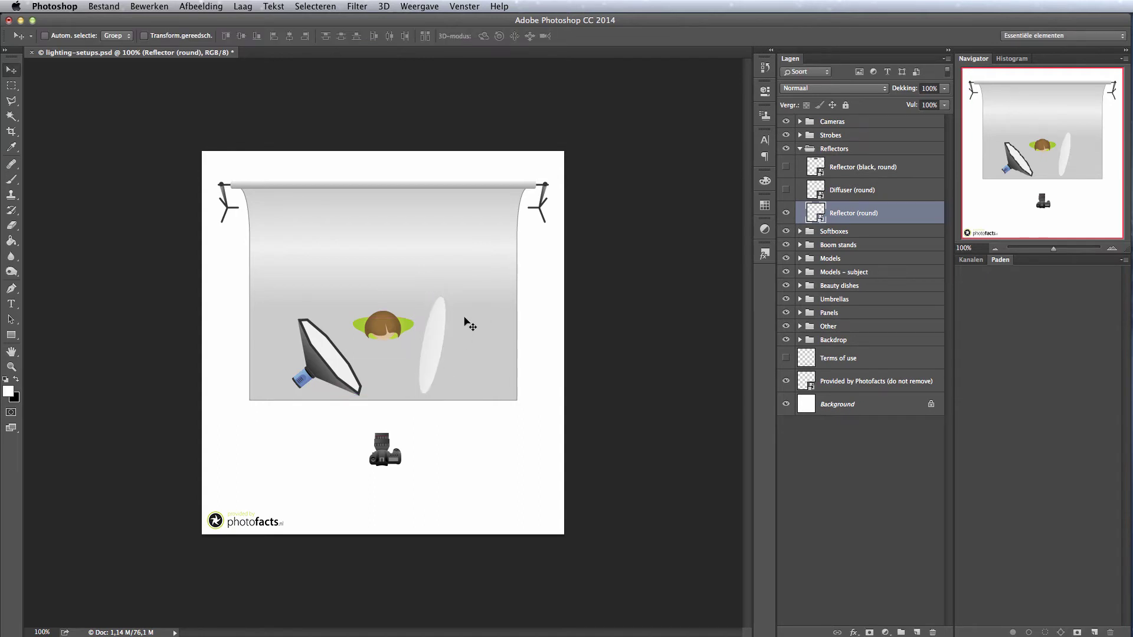
left_click(799, 149)
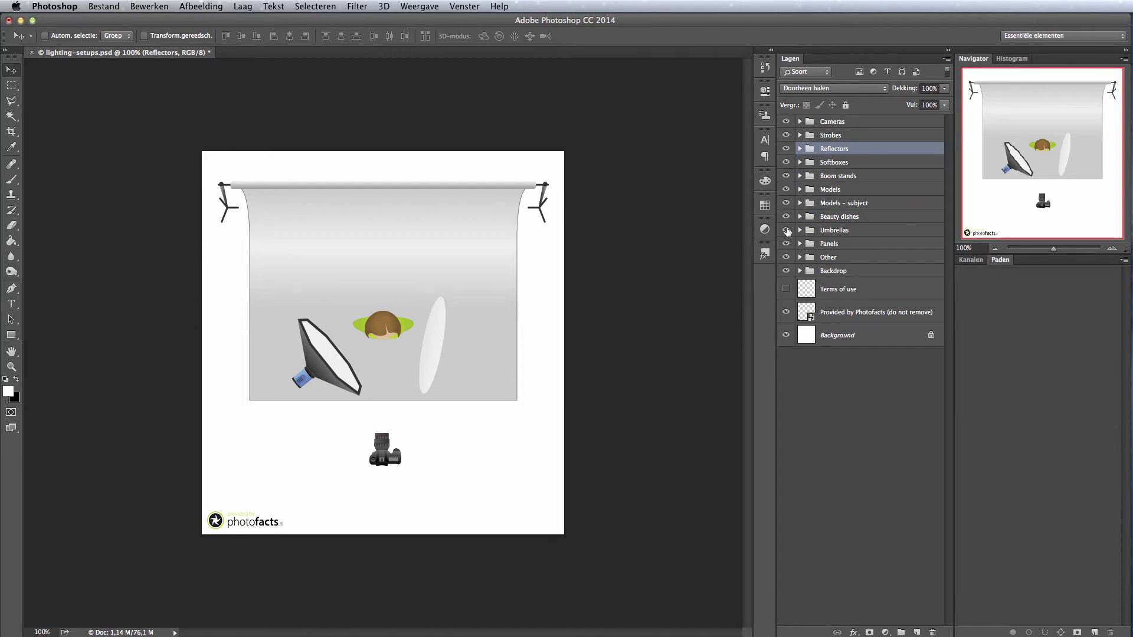
- Swap the female model for the male model and shift him about 112 px right
left_click(799, 189)
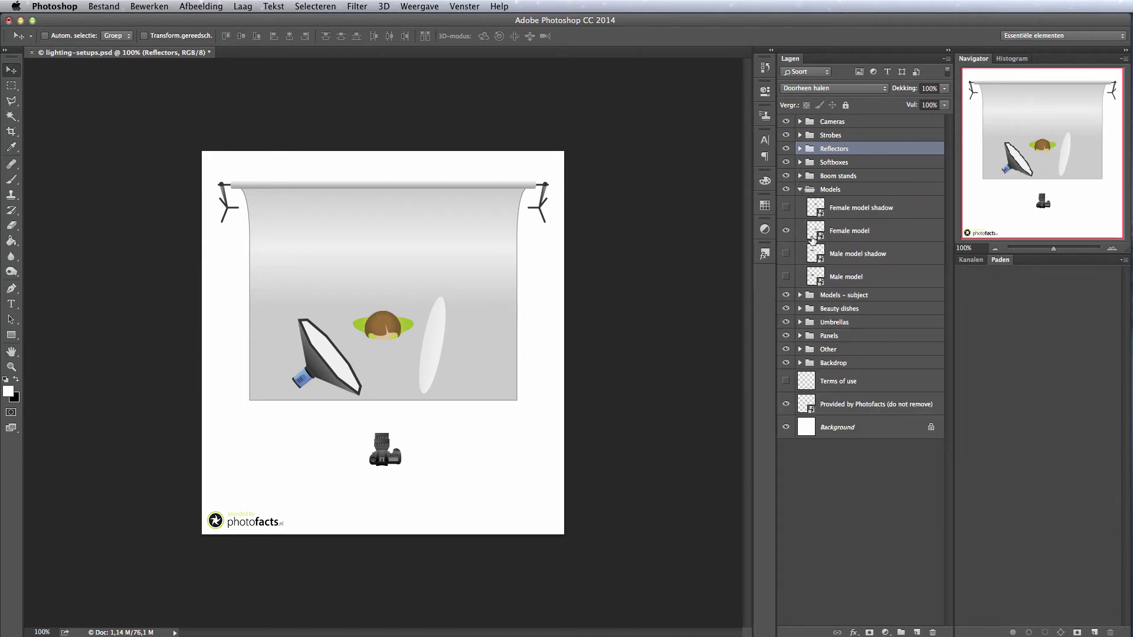
left_click(785, 276)
left_click(785, 230)
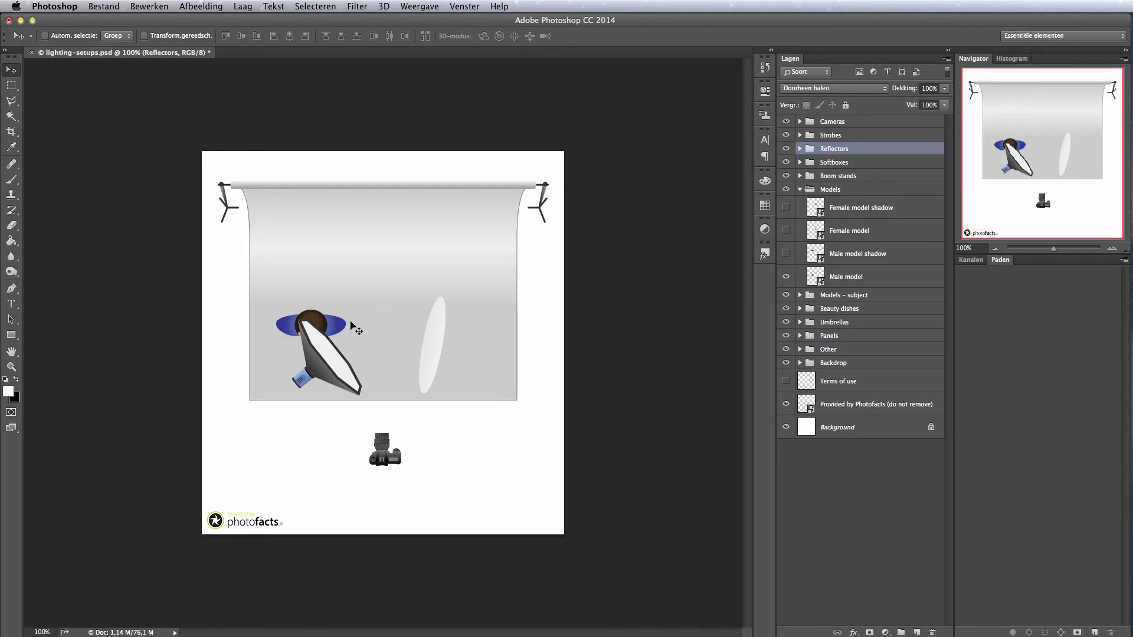
left_click(823, 276)
left_click_drag(334, 321, 404, 321)
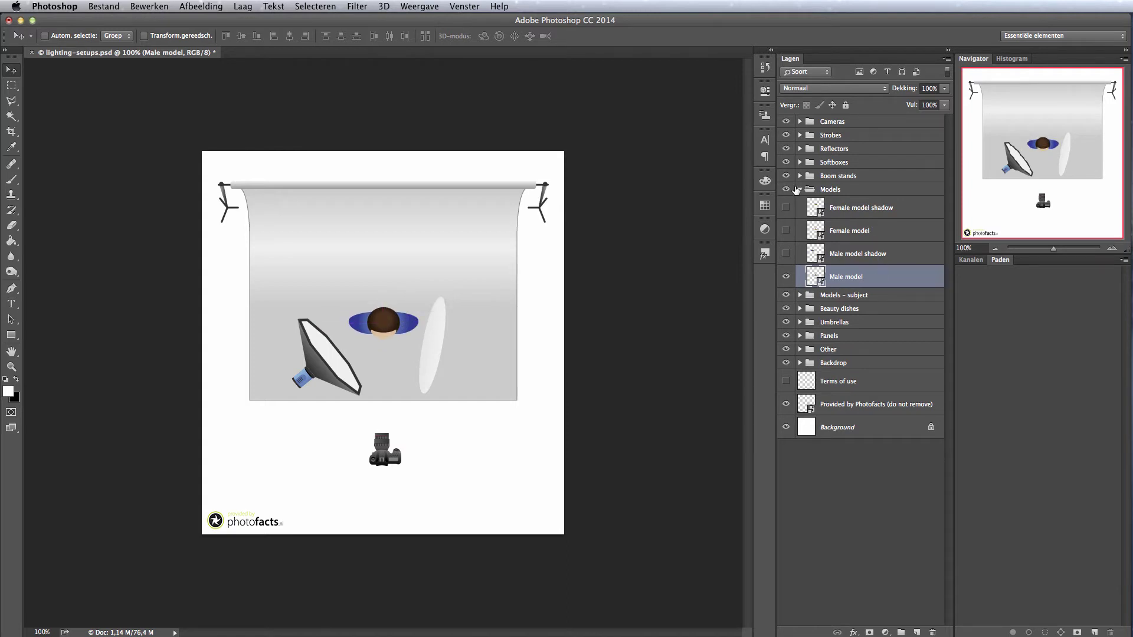
left_click(796, 190)
- Try the boom-stand and hairlight lights, then hide and collapse the Boom stands group
left_click(799, 175)
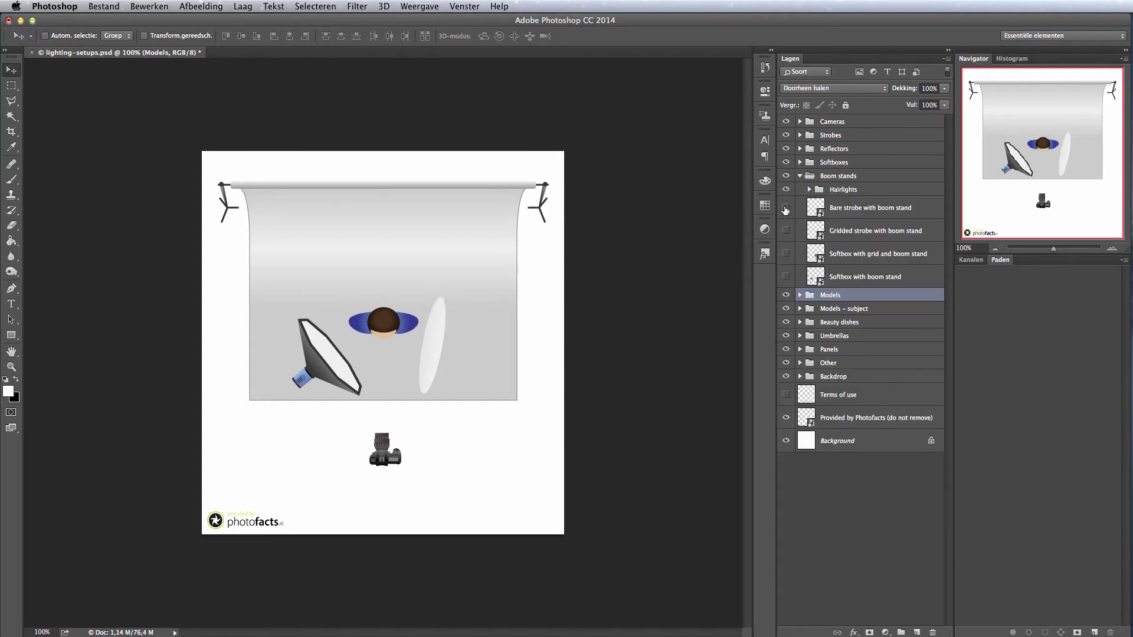
left_click_drag(786, 208, 786, 277)
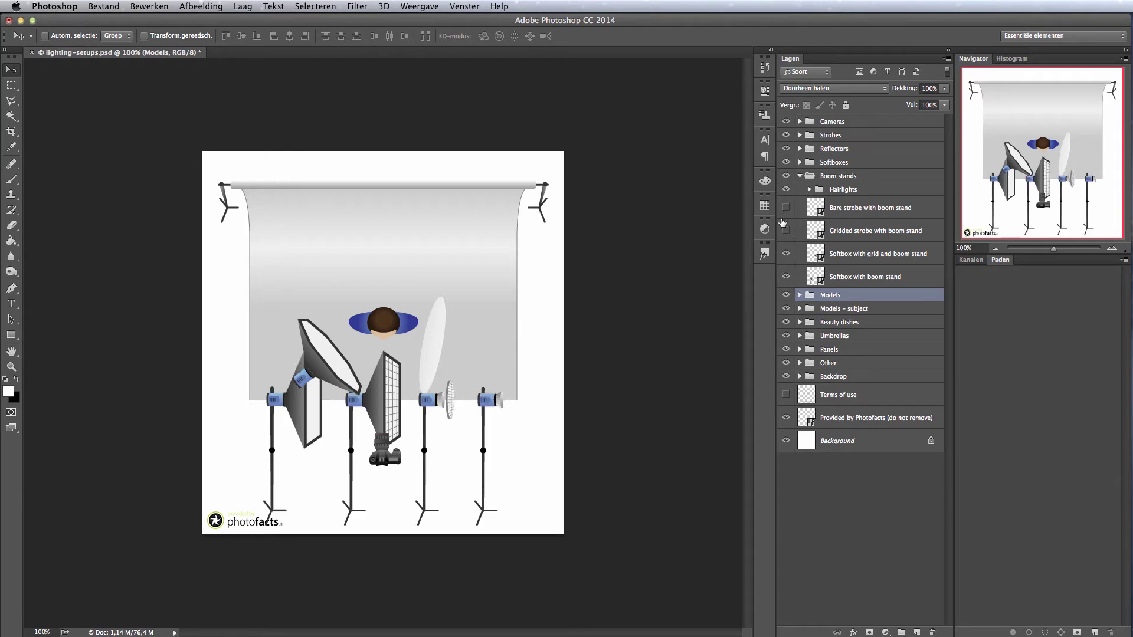
left_click_drag(786, 207, 787, 252)
left_click(808, 190)
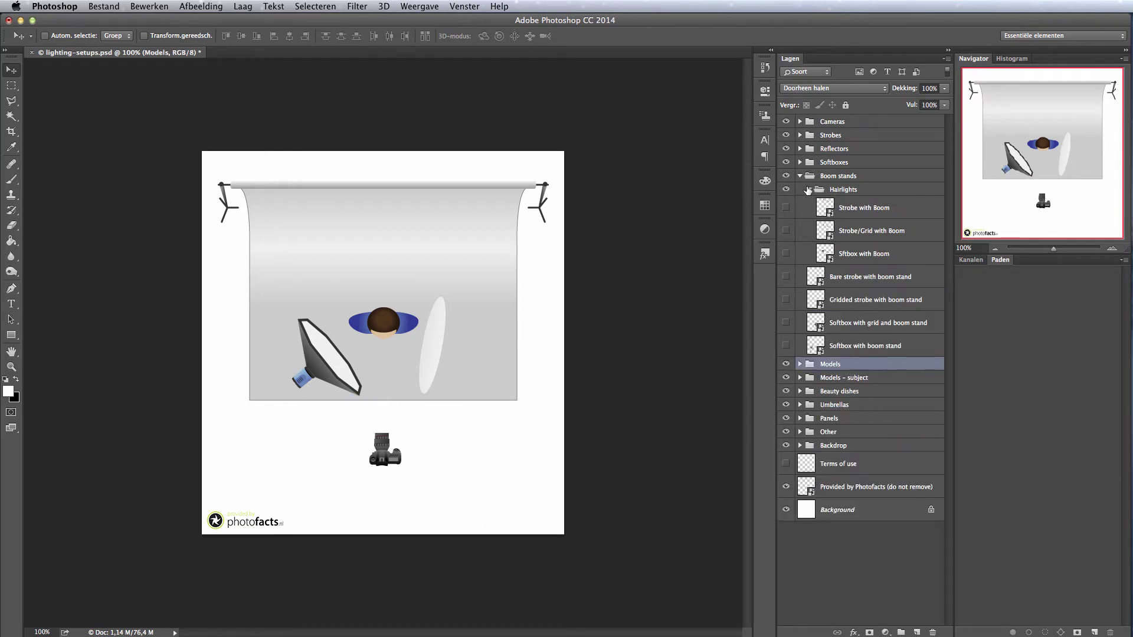
left_click(786, 208)
left_click(786, 206)
left_click(799, 176)
left_click(786, 176)
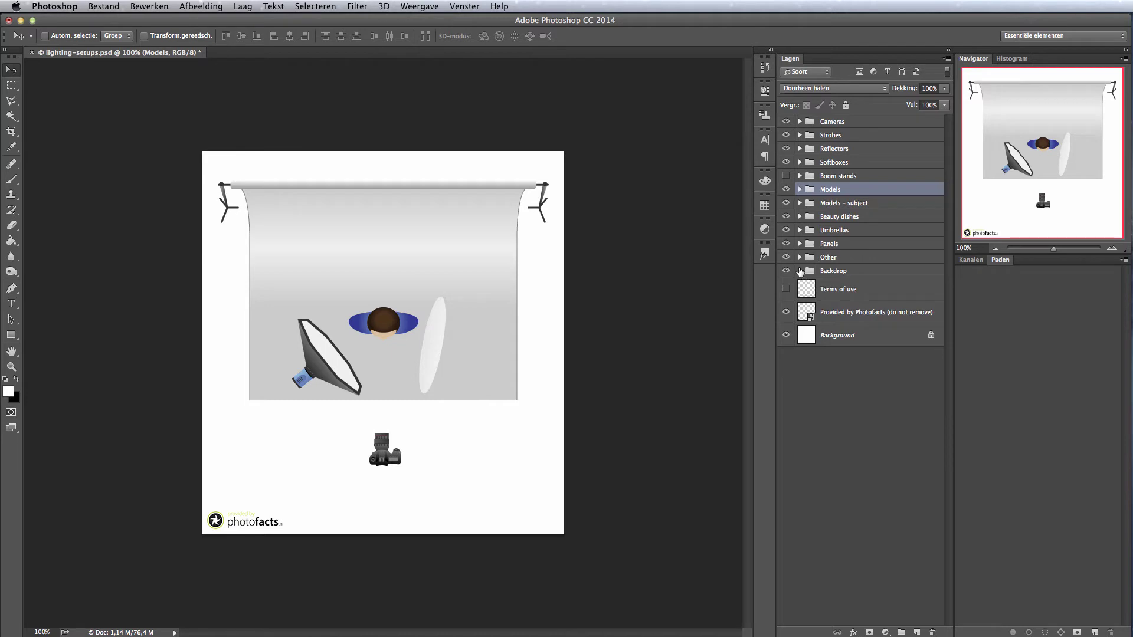
- Leave only Large backdrop on tripod stands visible in the Backdrop group and select it
left_click(800, 271)
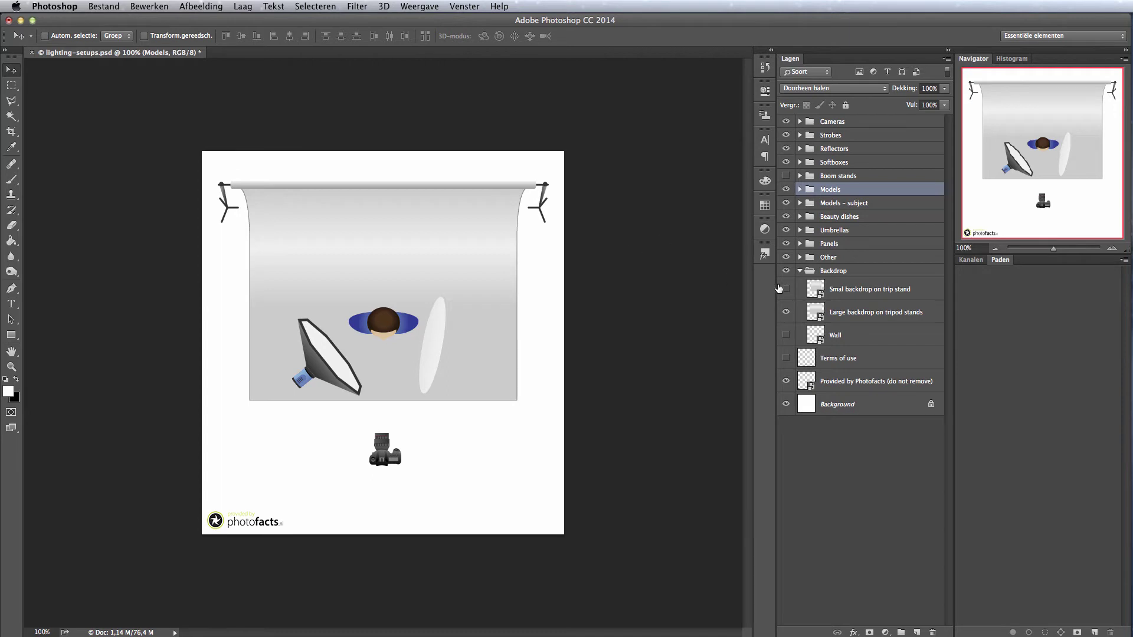
left_click(785, 289)
left_click(786, 313)
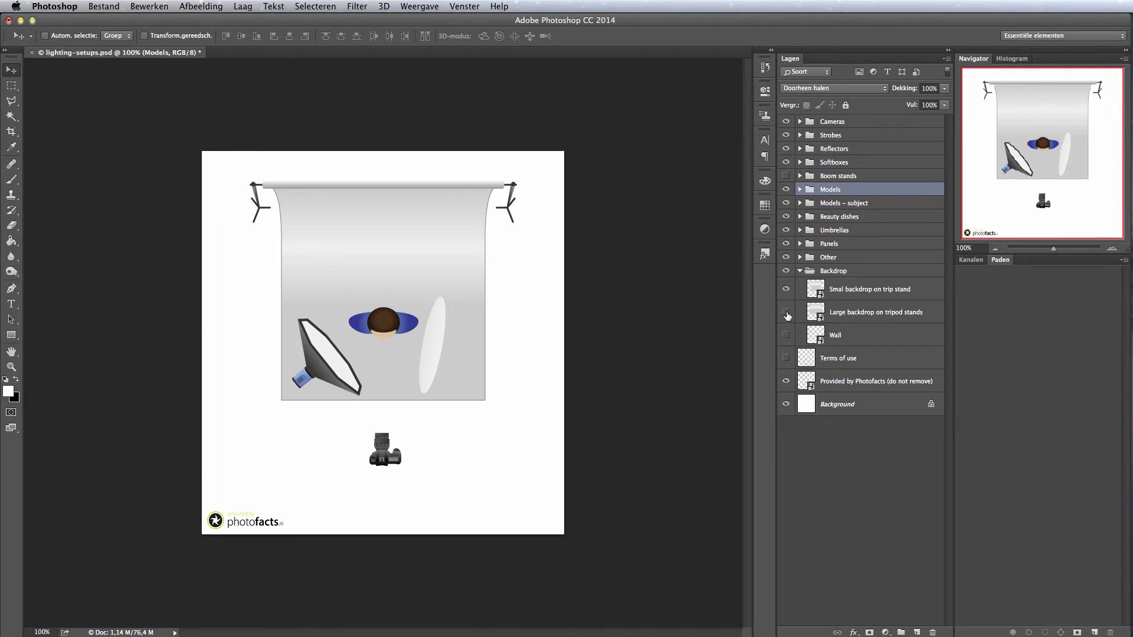
left_click(785, 312)
left_click(785, 289)
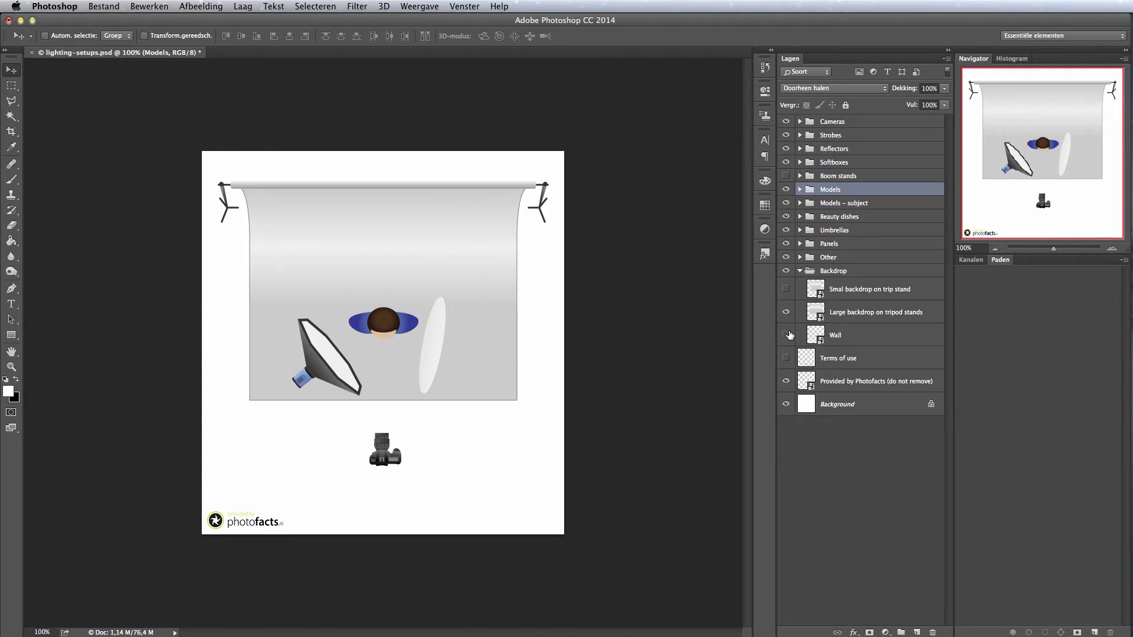
left_click(786, 335)
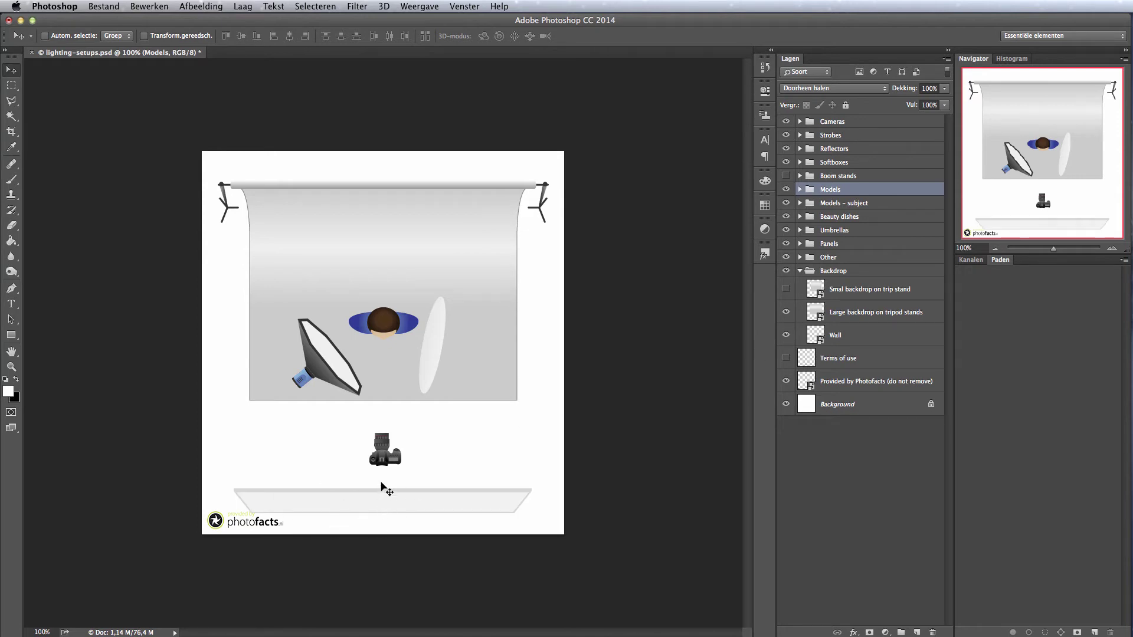
left_click(786, 335)
left_click(861, 311)
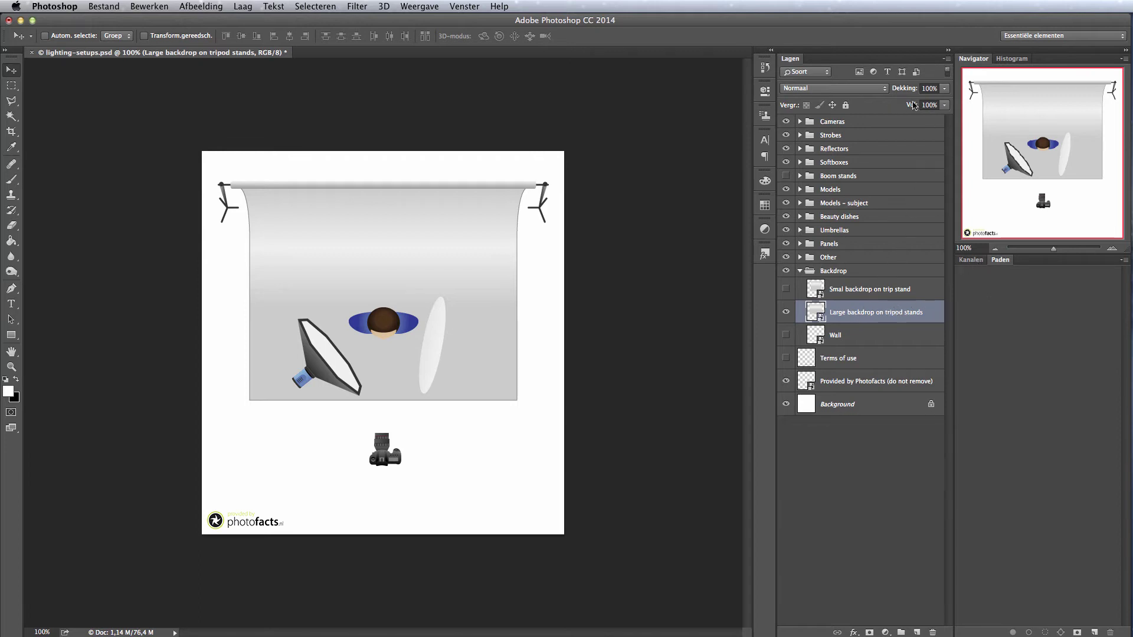
- Fade Large backdrop on tripod stands to 30% opacity and duplicate the layer
left_click(944, 90)
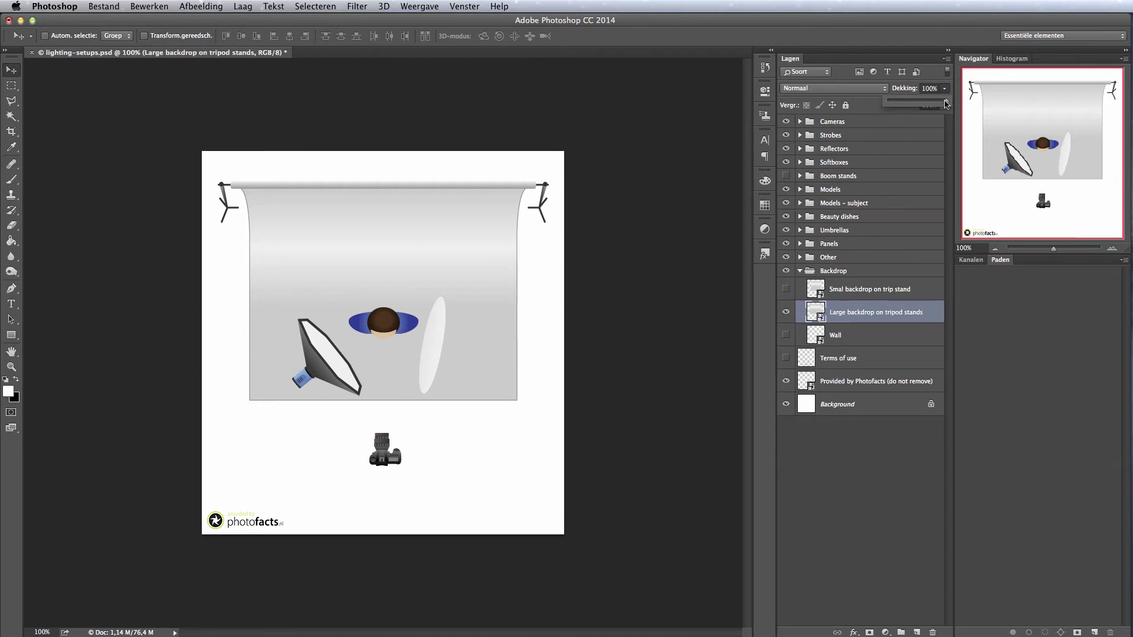
left_click_drag(946, 104, 915, 104)
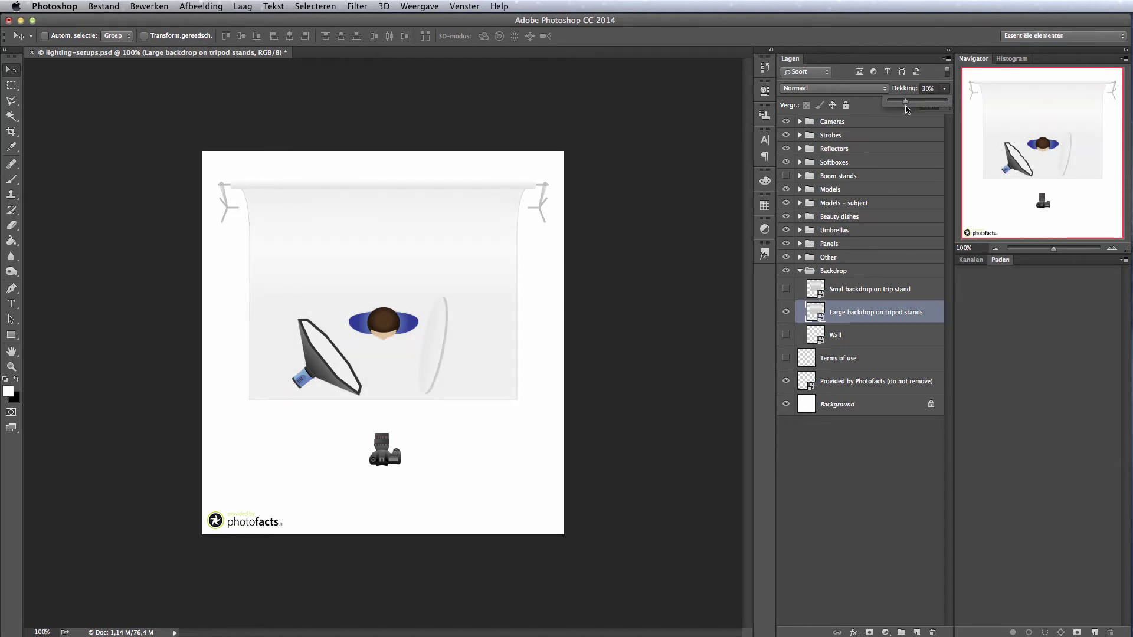
left_click(833, 458)
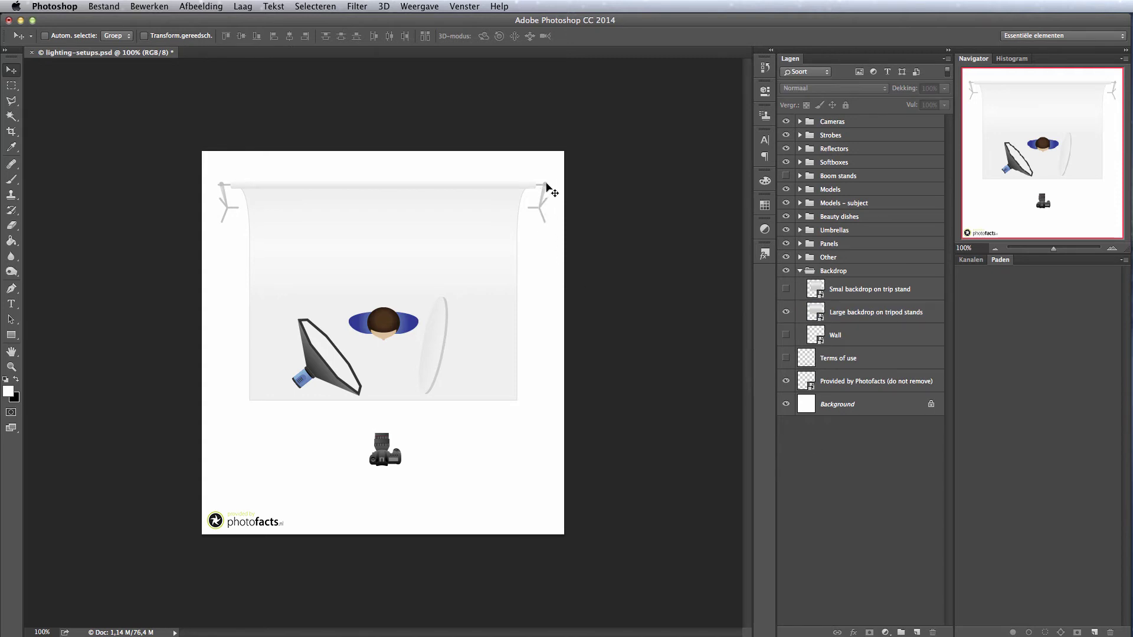
left_click(838, 313)
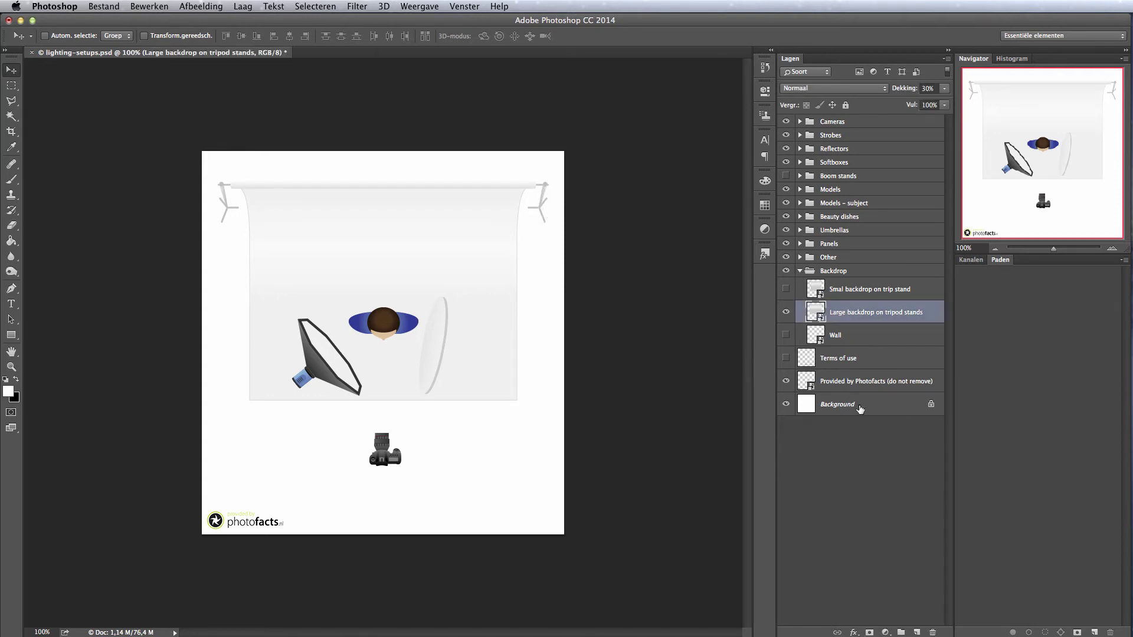
key("ctrl+j")
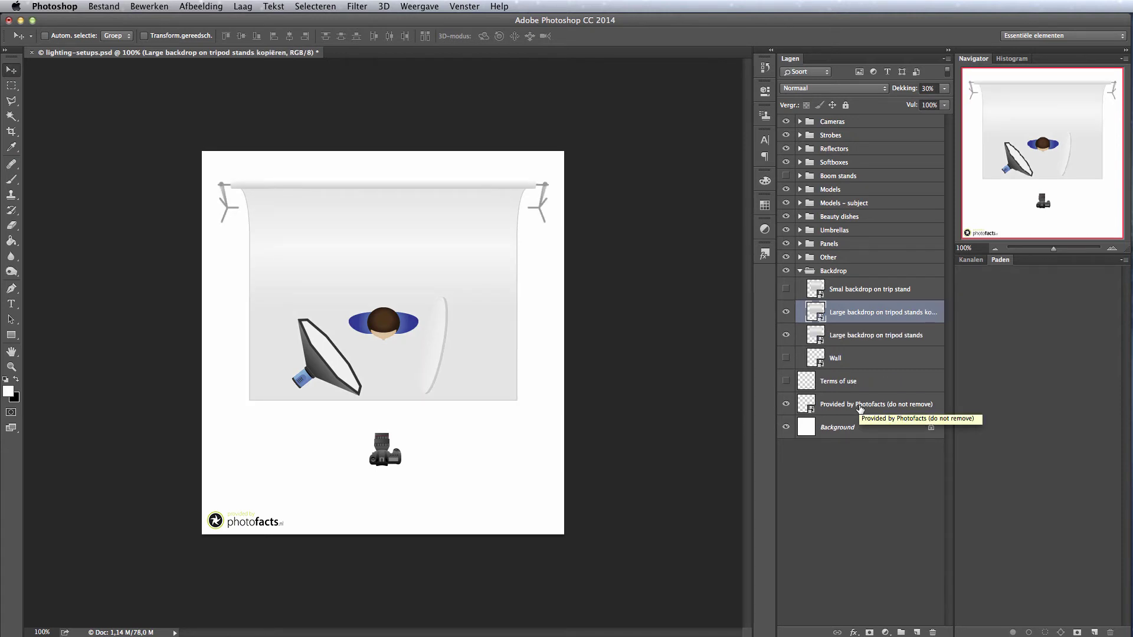
- Raise the backdrop copy to 100% opacity and add a layer mask to it
left_click(945, 89)
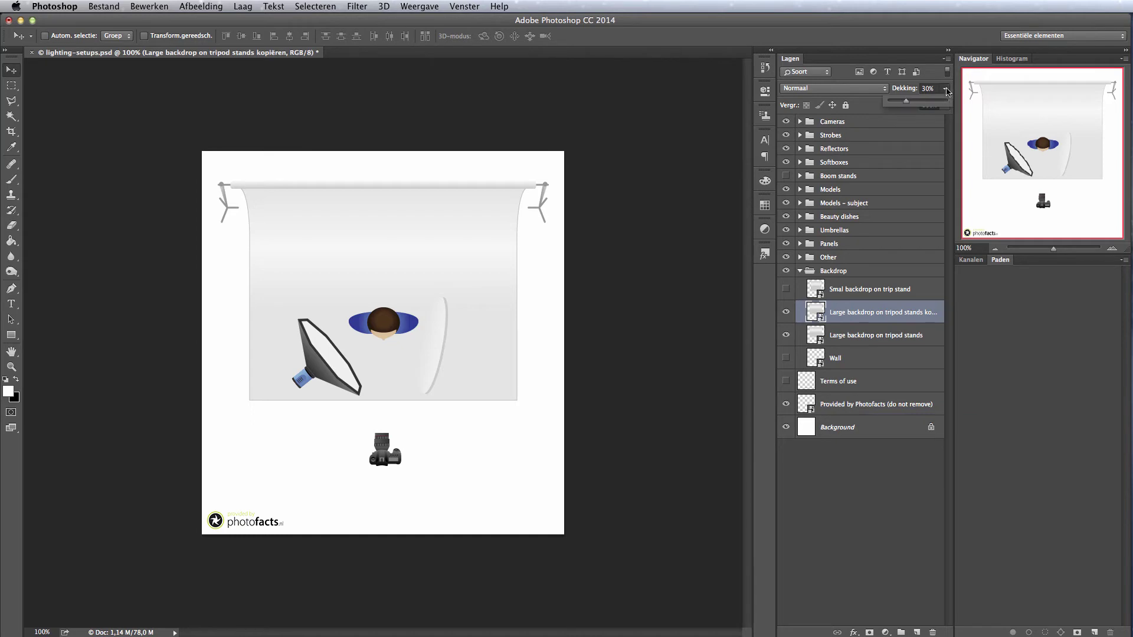
left_click_drag(907, 105, 952, 102)
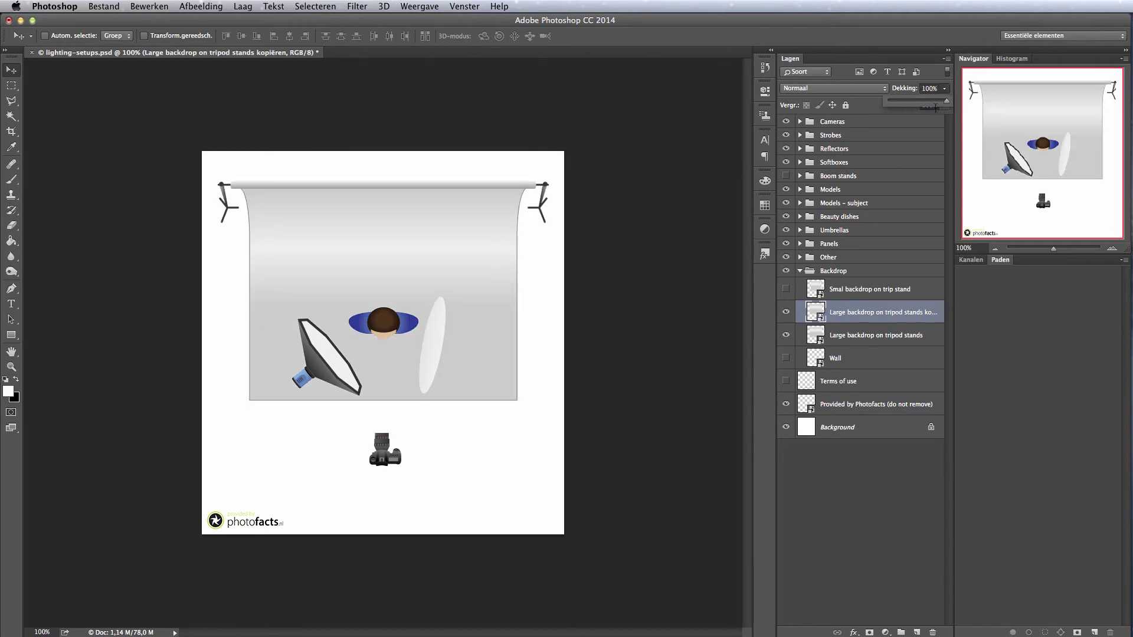
left_click(897, 319)
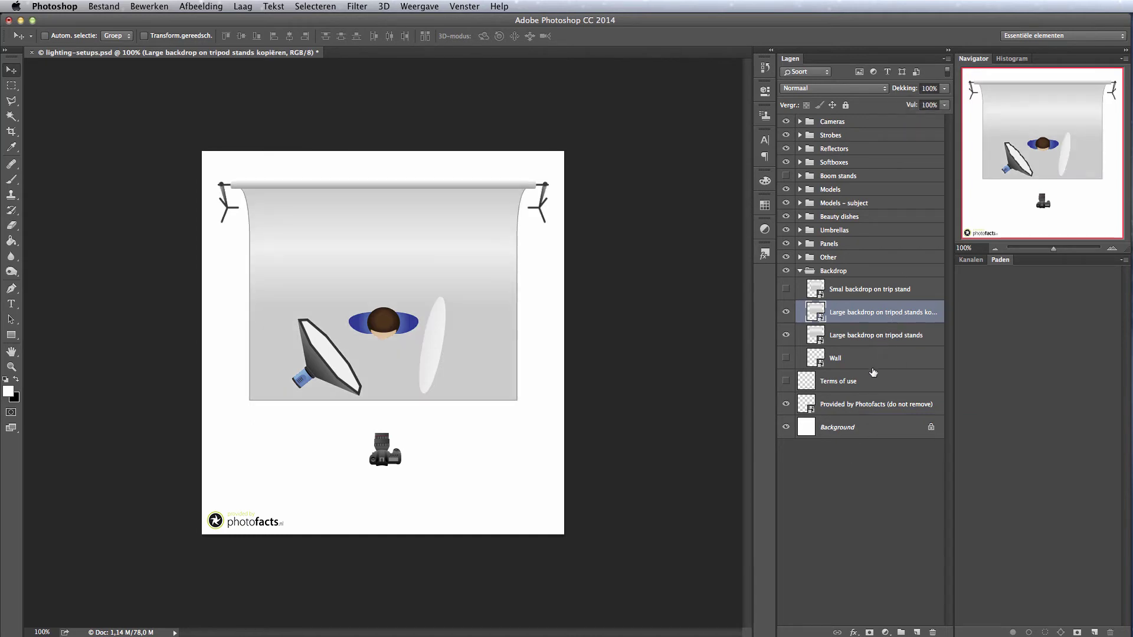
left_click(869, 633)
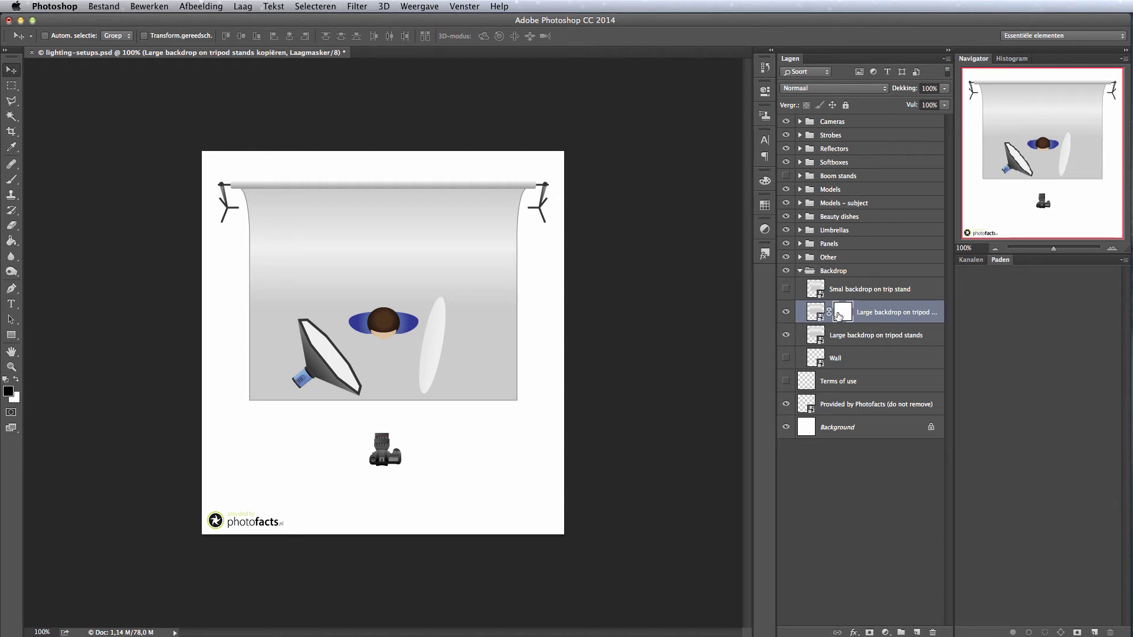
- Paint black on the copy's mask across the backdrop paper with a large brush
key("b")
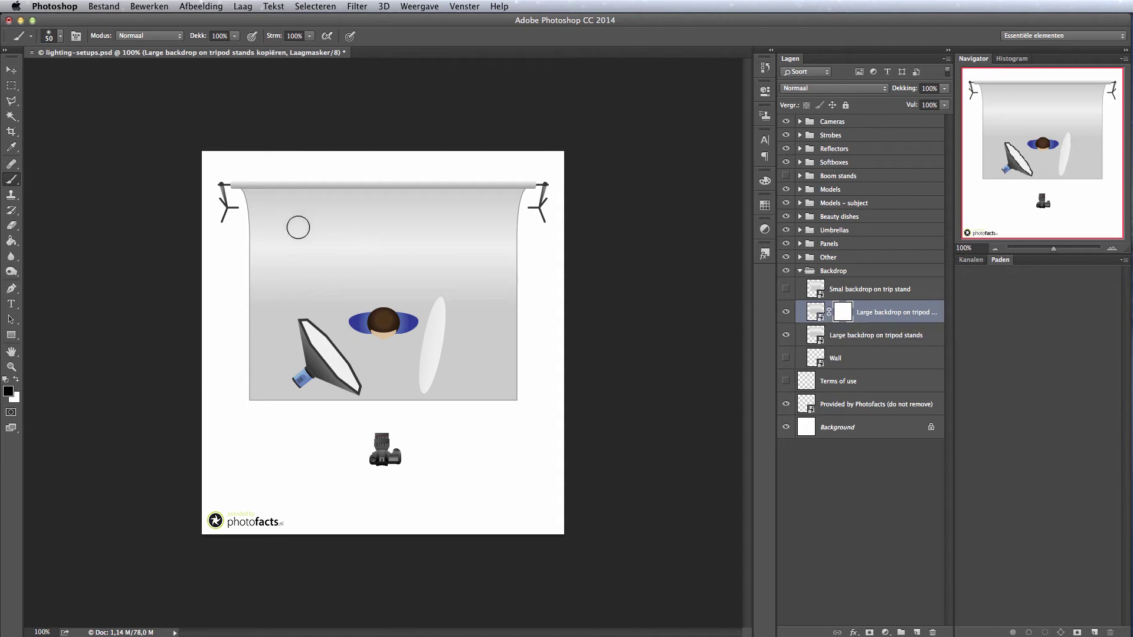
key("x")
key("x")
key("x")
key("x")
key("x")
key("x")
key("x")
key("x")
key("bracketright")
key("bracketright")
key("bracketright")
key("bracketright")
key("bracketright")
key("bracketright")
left_click(275, 301)
mouse_move(275, 301)
left_mouse_down()
mouse_move(291, 430)
mouse_move(354, 404)
mouse_move(447, 422)
mouse_move(498, 405)
mouse_move(408, 295)
left_mouse_up()
key("bracketleft")
key("bracketleft")
key("bracketleft")
mouse_move(257, 290)
left_mouse_down()
mouse_move(263, 203)
mouse_move(253, 177)
mouse_move(311, 190)
mouse_move(283, 204)
mouse_move(343, 270)
mouse_move(379, 247)
mouse_move(329, 175)
mouse_move(399, 281)
mouse_move(493, 240)
mouse_move(523, 169)
mouse_move(516, 187)
mouse_move(475, 194)
left_mouse_up()
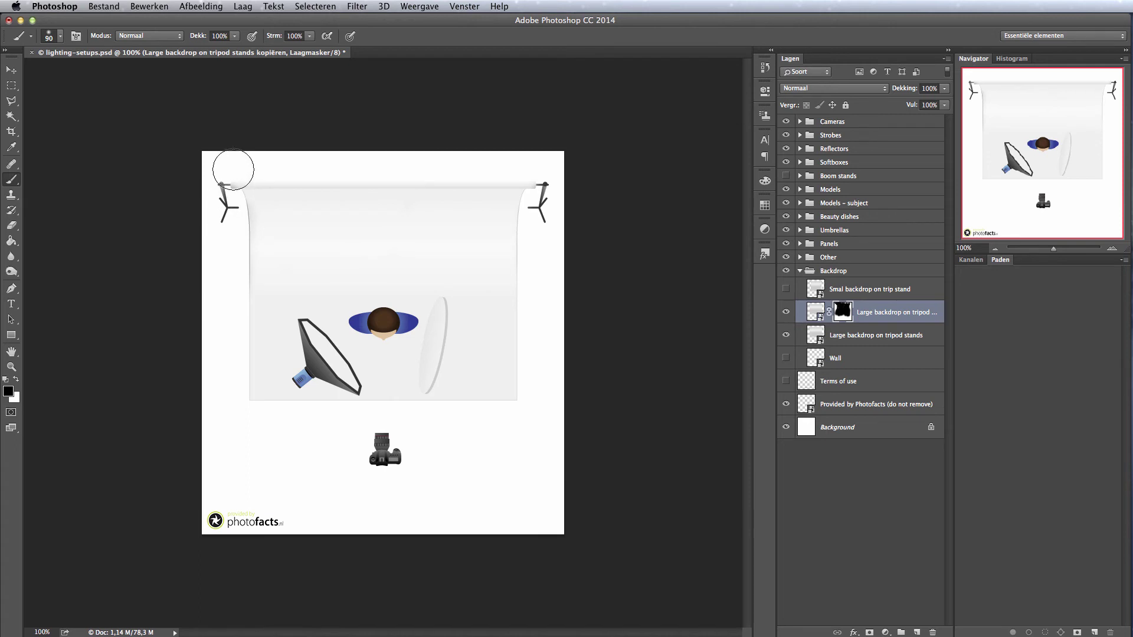
- With a smaller brush, mask the backdrop corner beside the left stand, then select the original backdrop layer
key("bracketleft")
key("bracketleft")
key("bracketleft")
key("x")
key("bracketleft")
key("x")
left_click_drag(235, 183, 244, 197)
left_click(790, 335)
key("x")
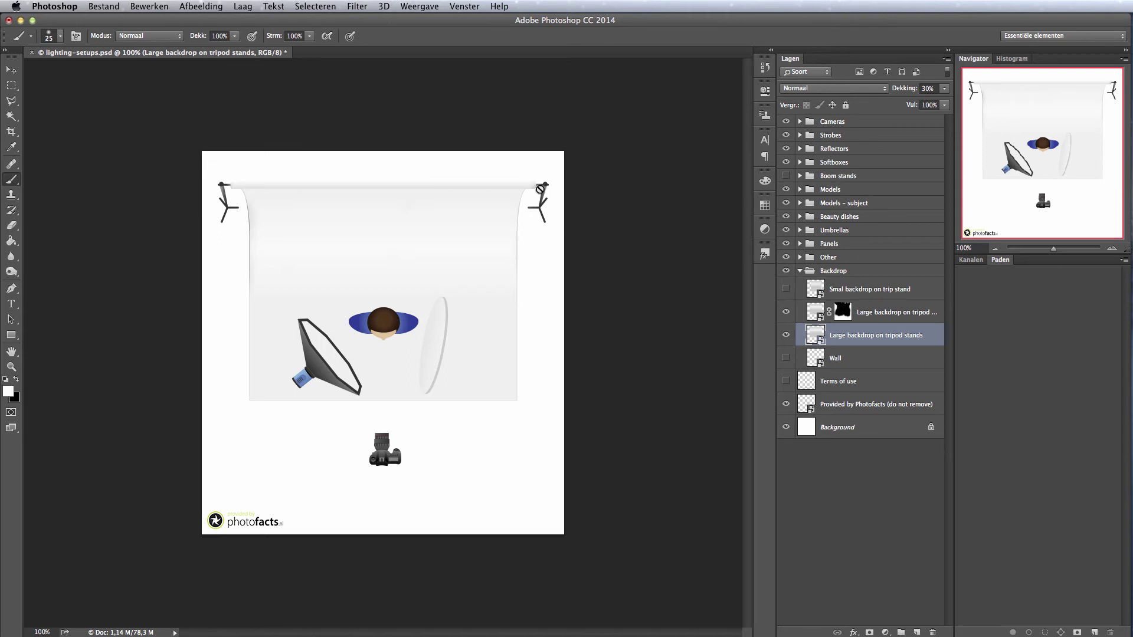
- Toggle the masked backdrop copy on and off to compare the stands
left_click(785, 312)
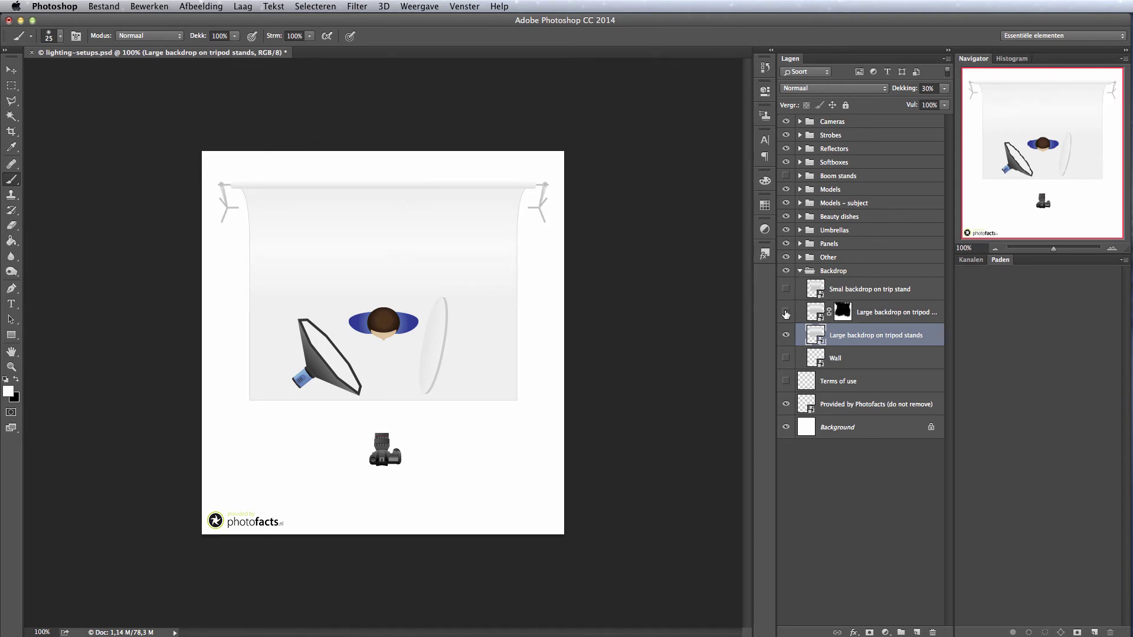
left_click(785, 313)
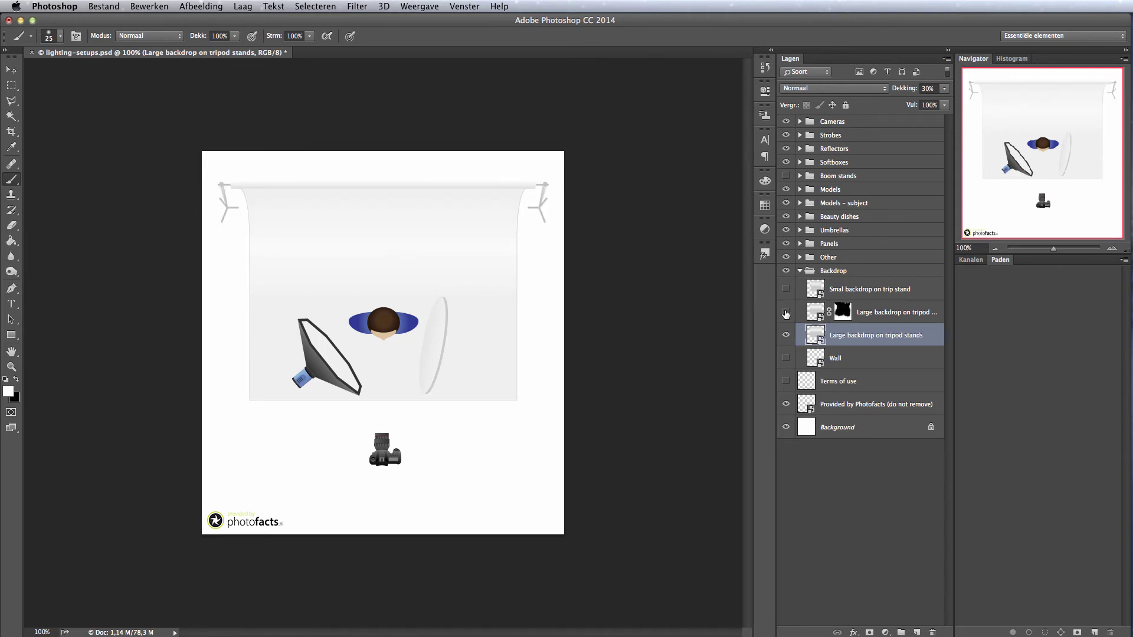
left_click(842, 311)
key("x")
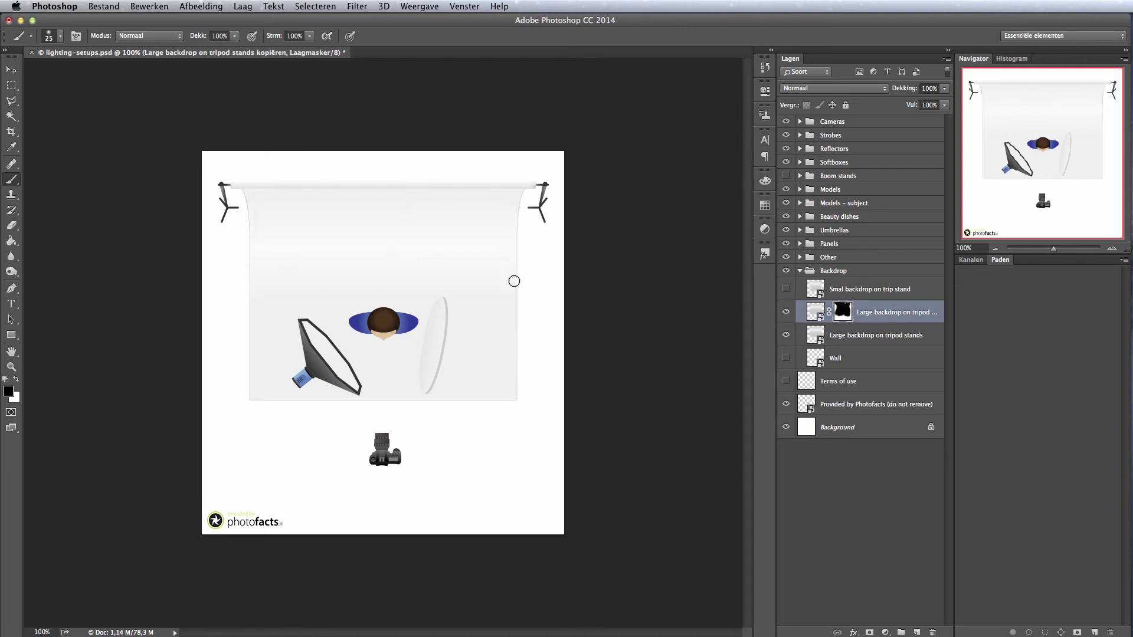
left_click(787, 315)
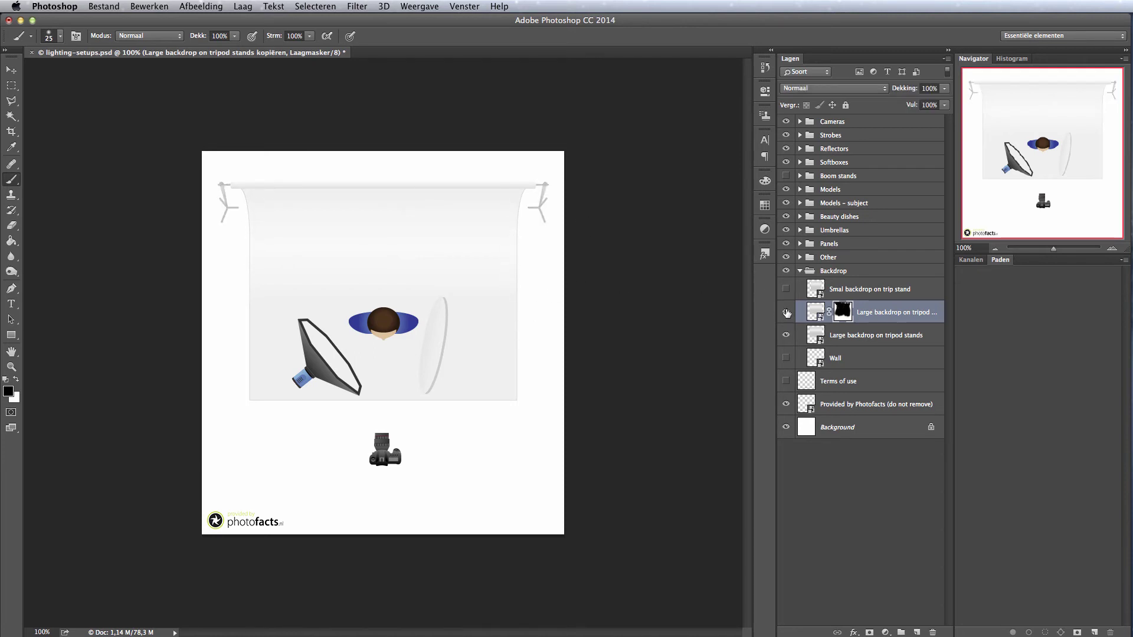
left_click(787, 314)
left_click(786, 314)
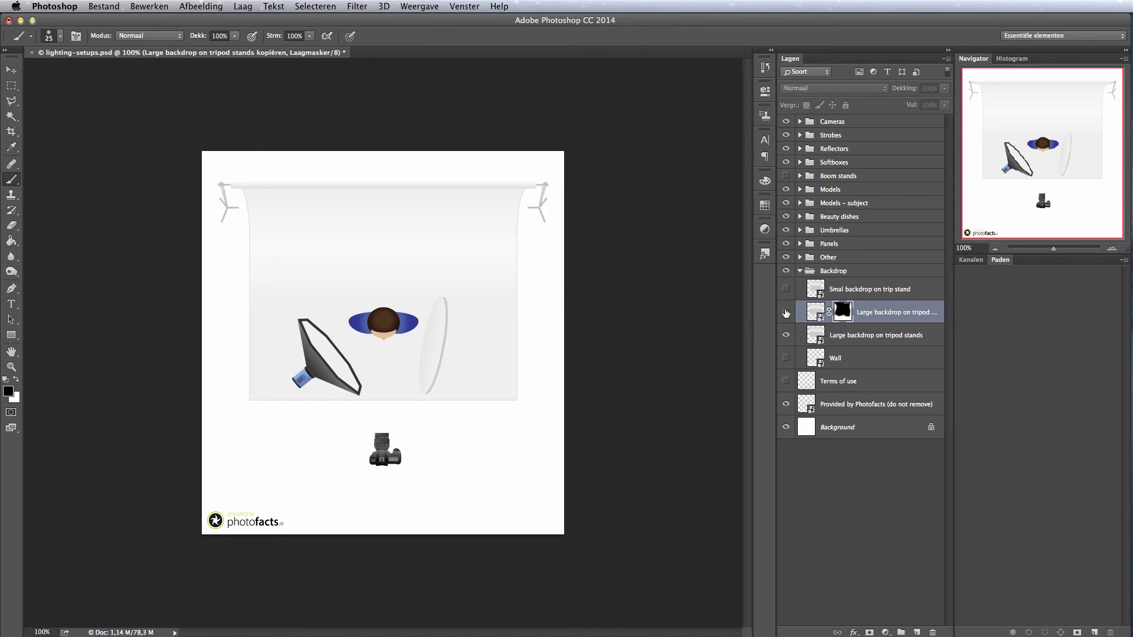
left_click(785, 314)
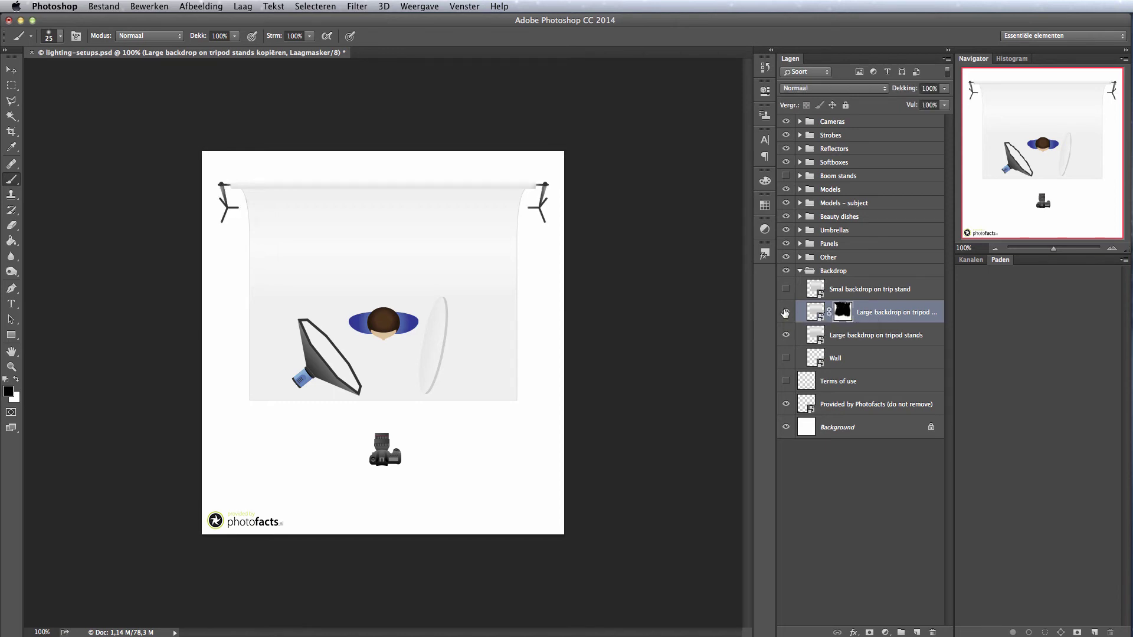
- Restore the original Large backdrop on tripod stands layer to 100% opacity
left_click(844, 331)
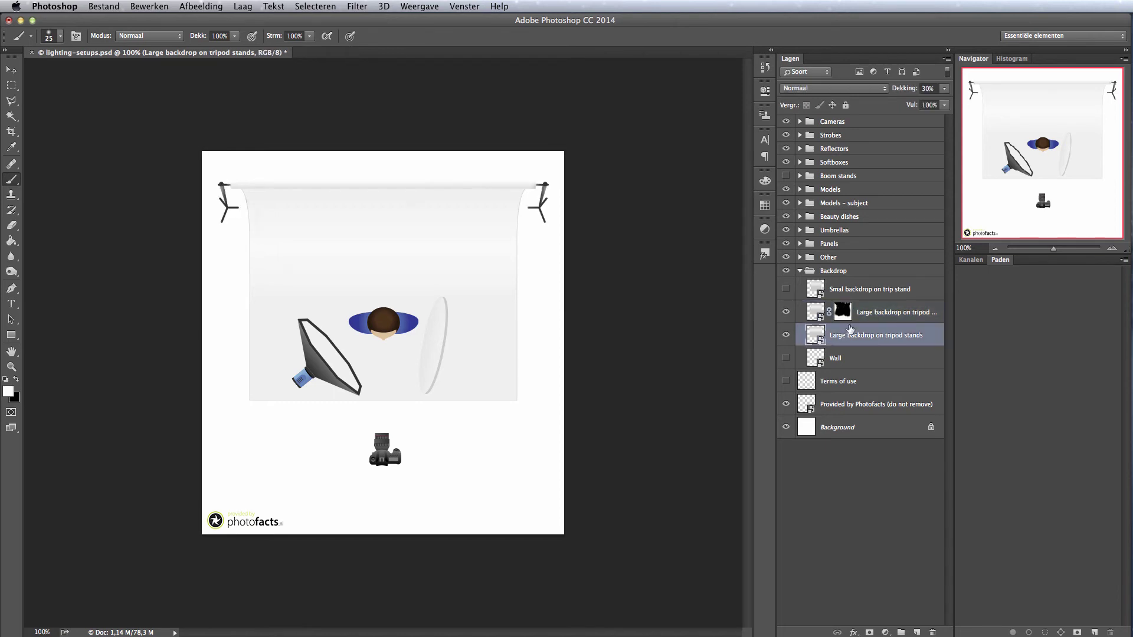
left_click(944, 88)
left_click_drag(908, 105, 944, 104)
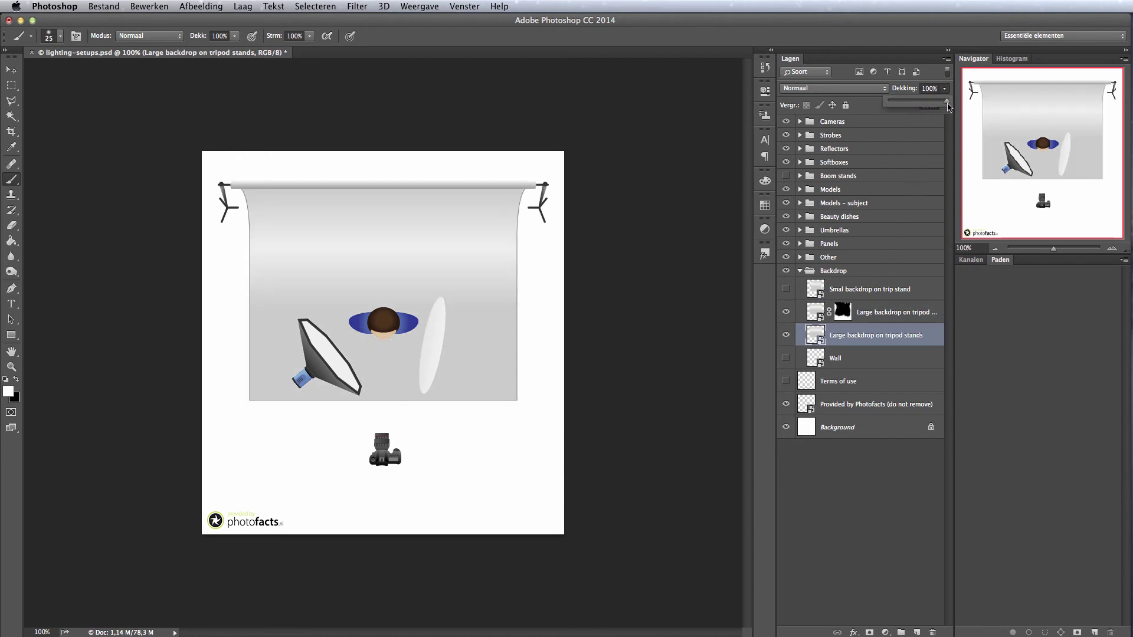
left_click(866, 341)
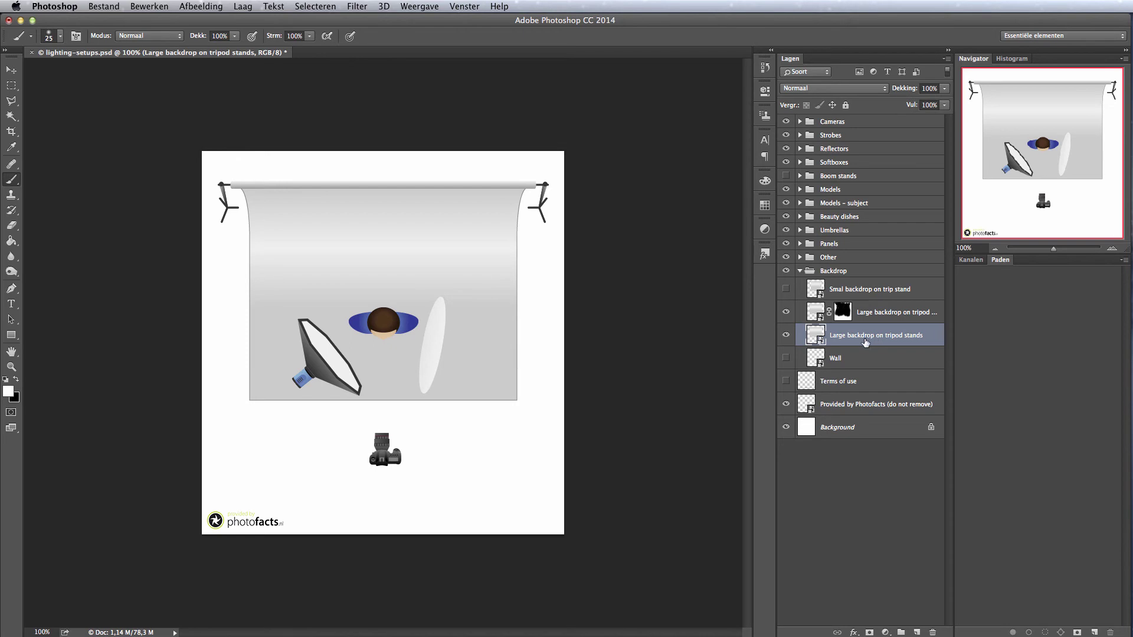
- Add a Color Overlay (Kleurbedekking) layer style to the original backdrop layer
double_click(932, 335)
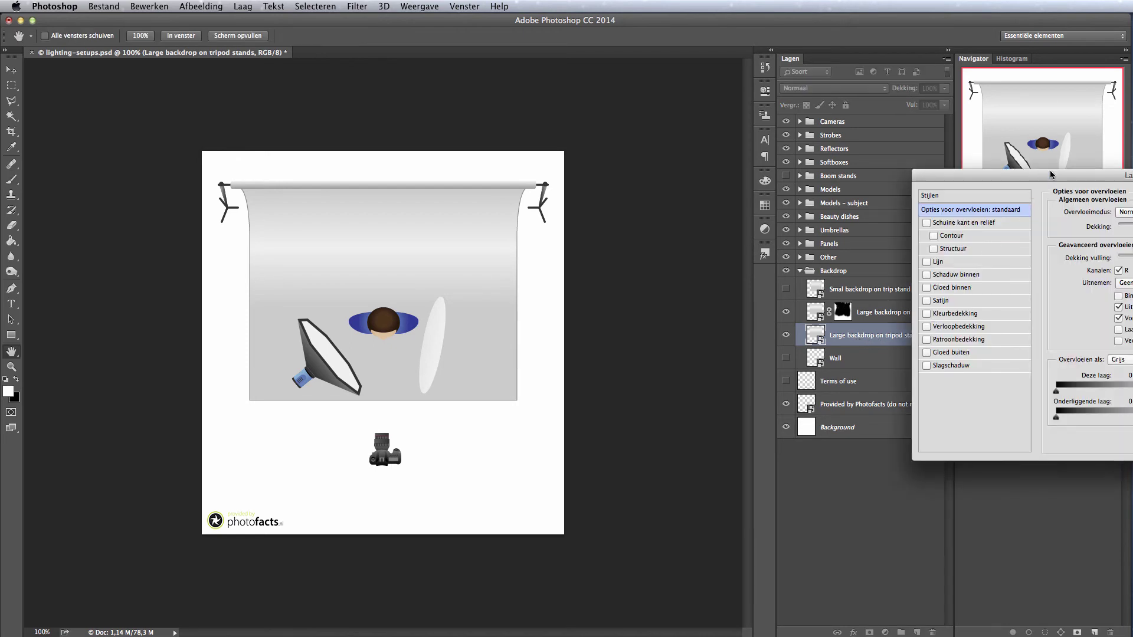
mouse_move(1051, 175)
left_mouse_down()
mouse_move(748, 303)
mouse_move(749, 314)
left_mouse_up()
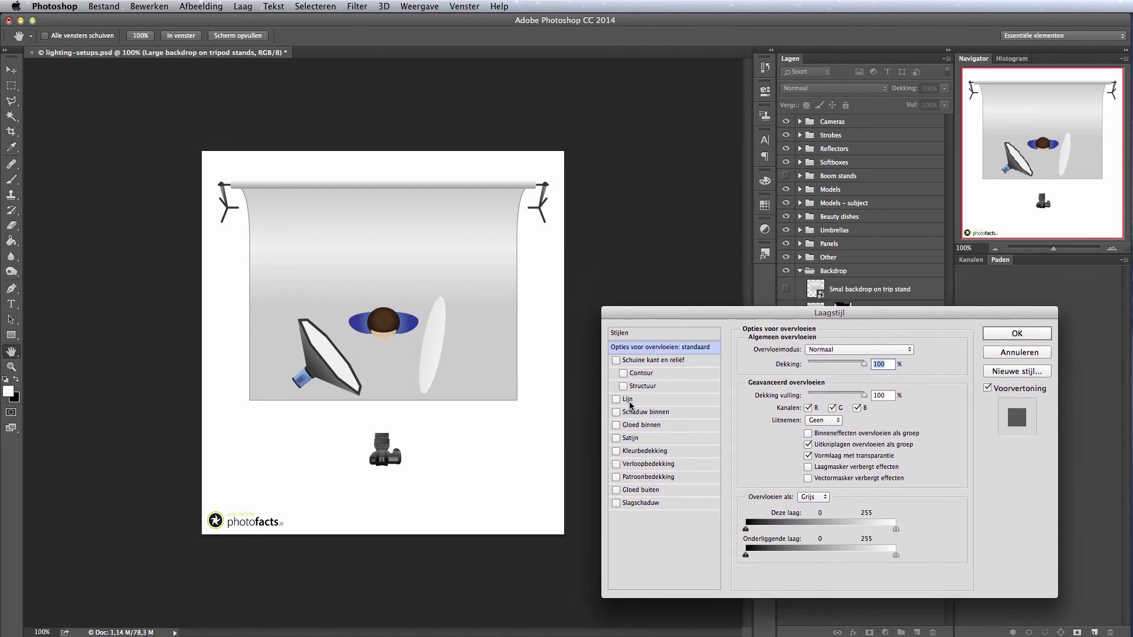
left_click(630, 452)
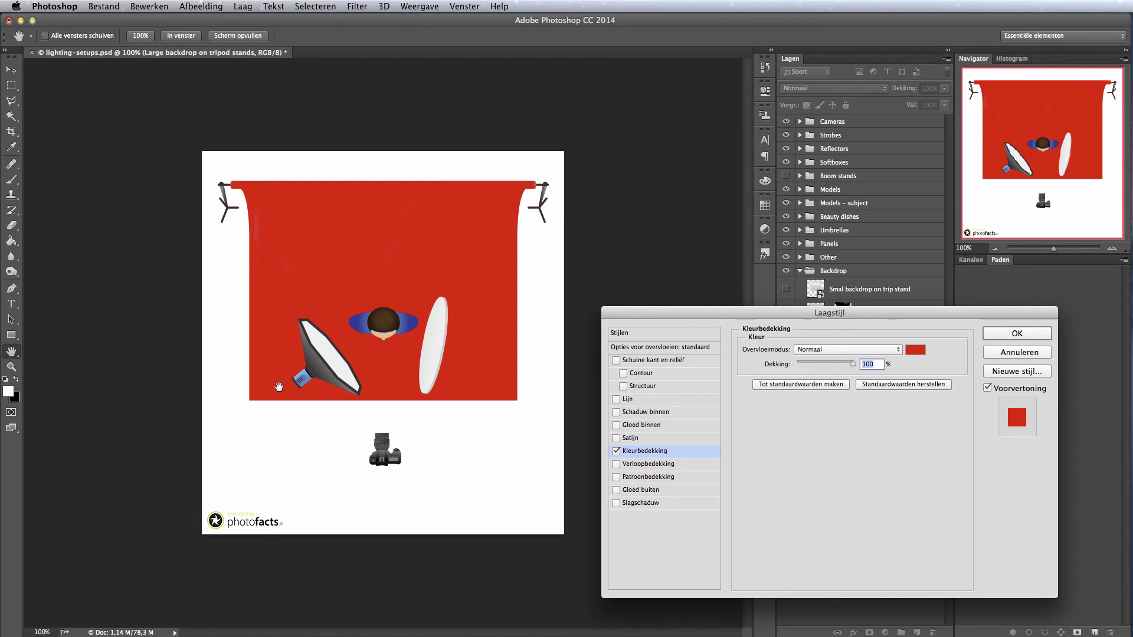
left_click_drag(851, 367, 819, 364)
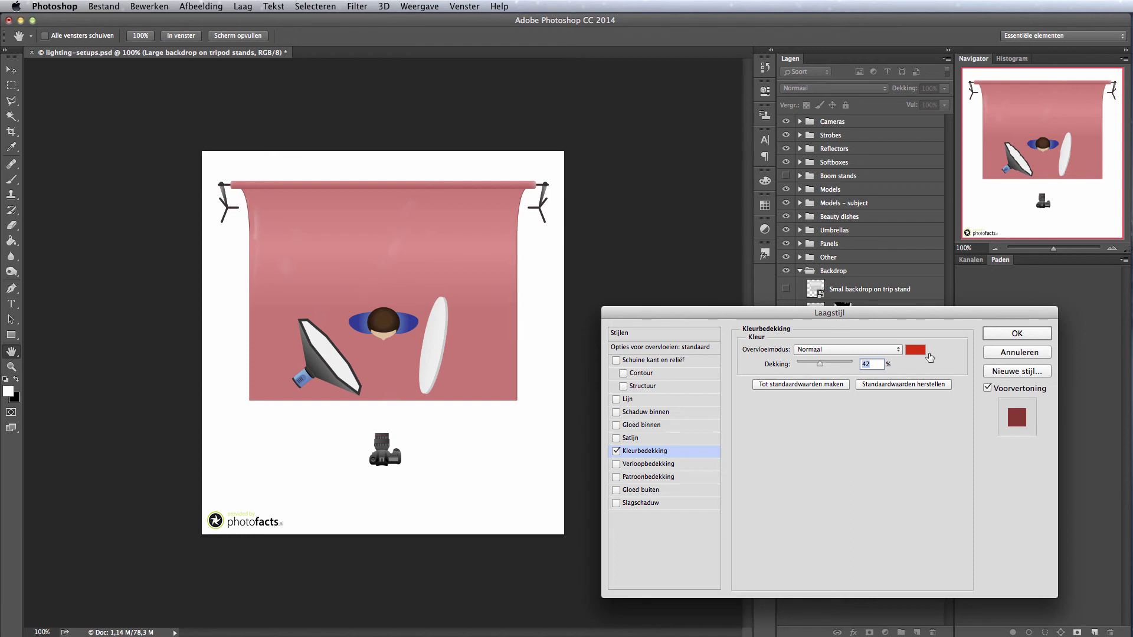
- Make the overlay black at about 63% opacity, apply it, and target the layer mask
left_click(915, 350)
left_click(561, 271)
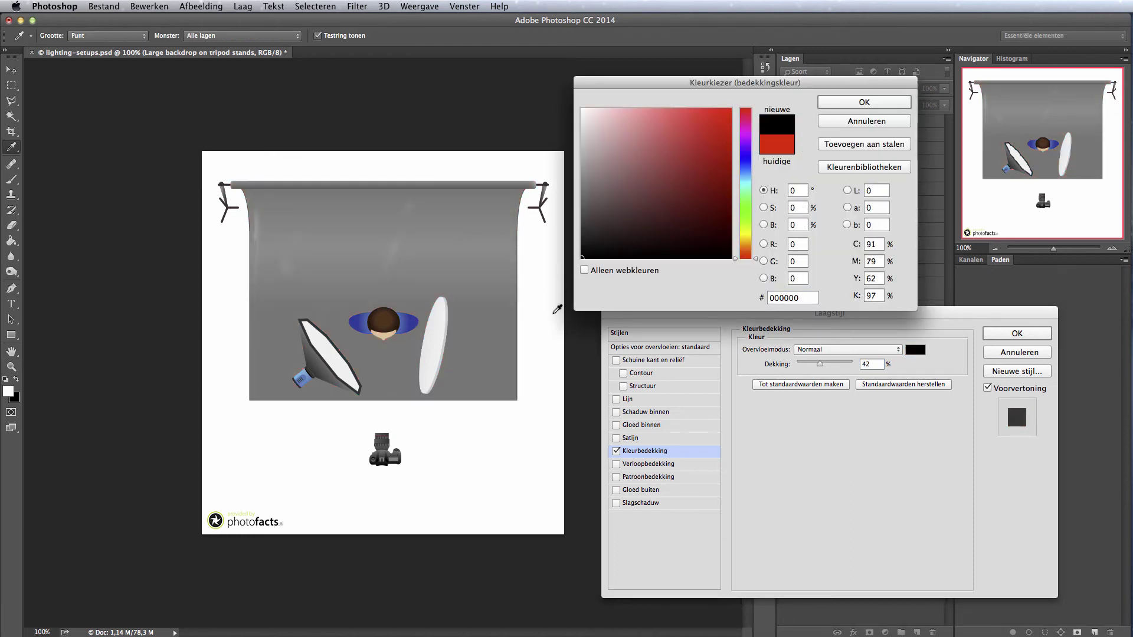
left_click(862, 104)
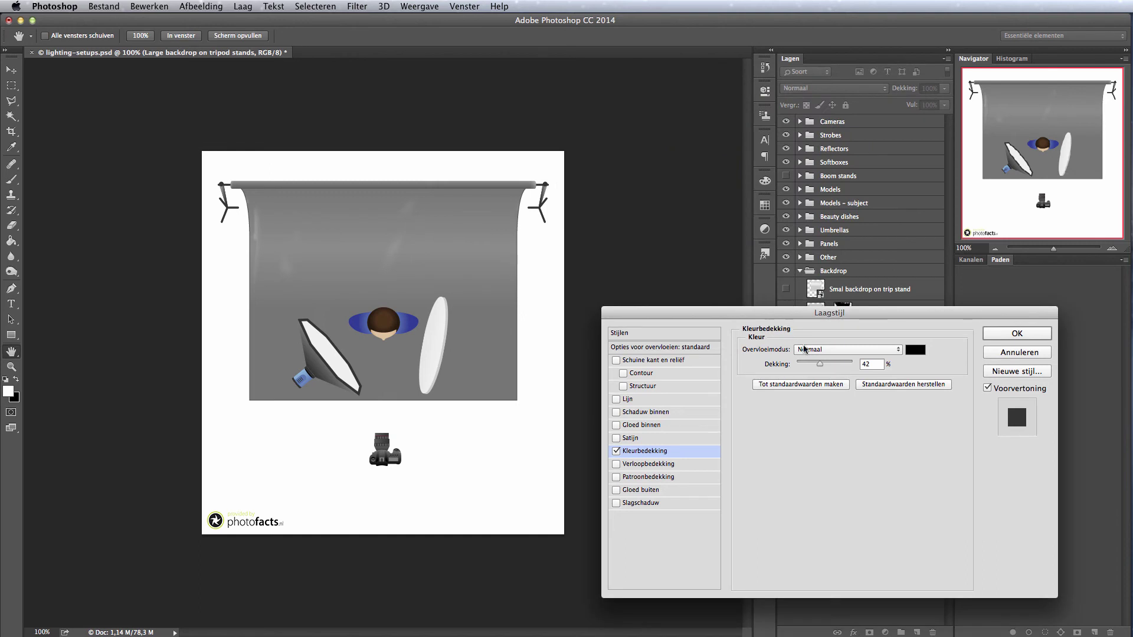
left_click_drag(820, 363, 831, 365)
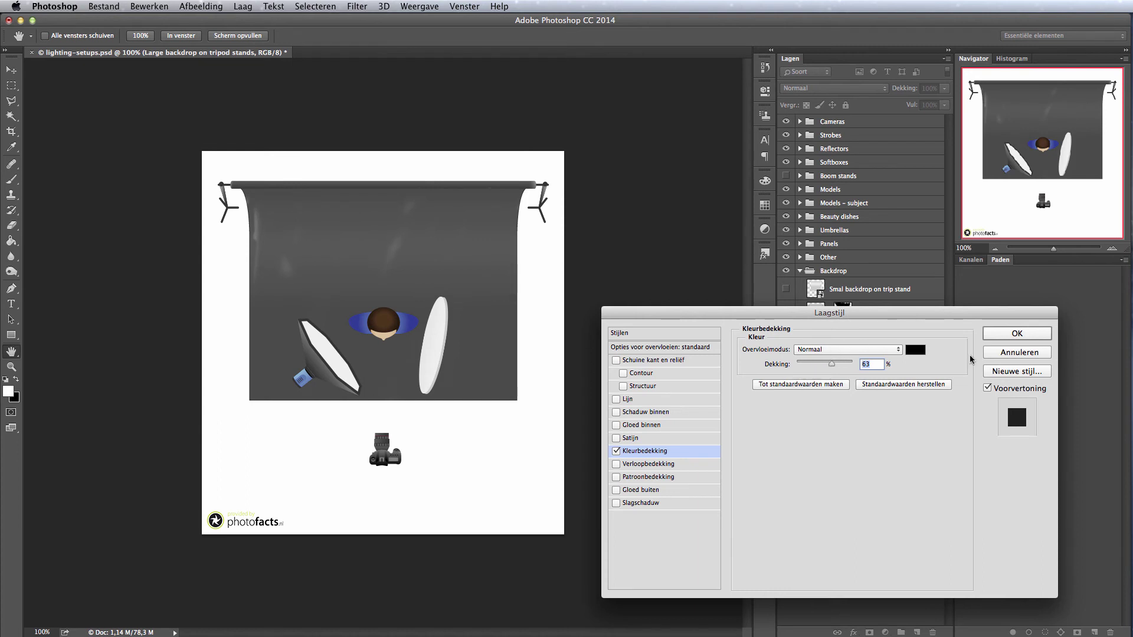
left_click(1012, 334)
left_click(844, 311)
key("x")
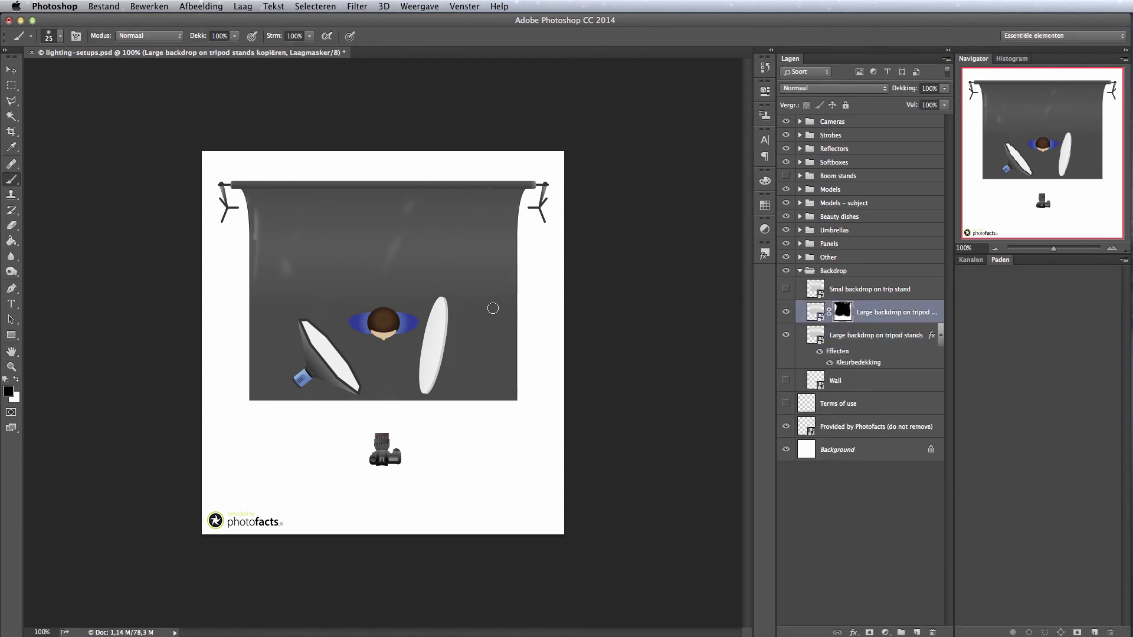
- Paint out the backdrop's faint streaks and right-end light patch with black, then collapse the Backdrop group
key("bracketright")
key("bracketright")
key("bracketright")
mouse_move(401, 216)
left_mouse_down()
mouse_move(400, 233)
mouse_move(400, 207)
left_mouse_up()
mouse_move(263, 218)
left_mouse_down()
mouse_move(250, 286)
mouse_move(256, 192)
left_mouse_up()
key("bracketleft")
key("bracketleft")
key("bracketleft")
left_click_drag(527, 187, 528, 195)
left_click(798, 271)
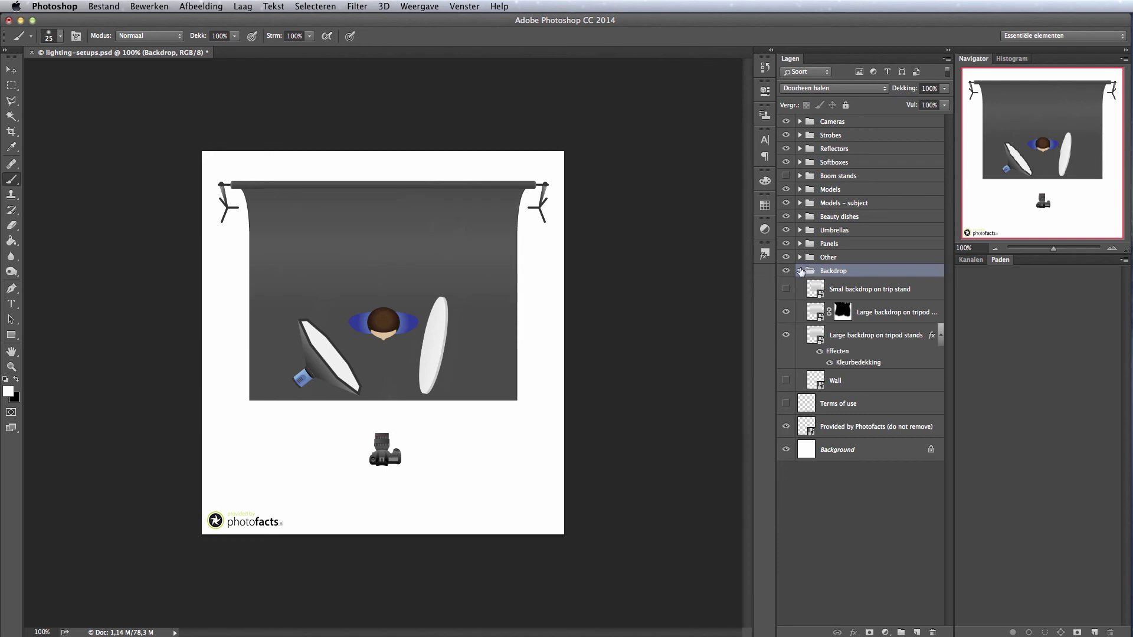
left_click(800, 271)
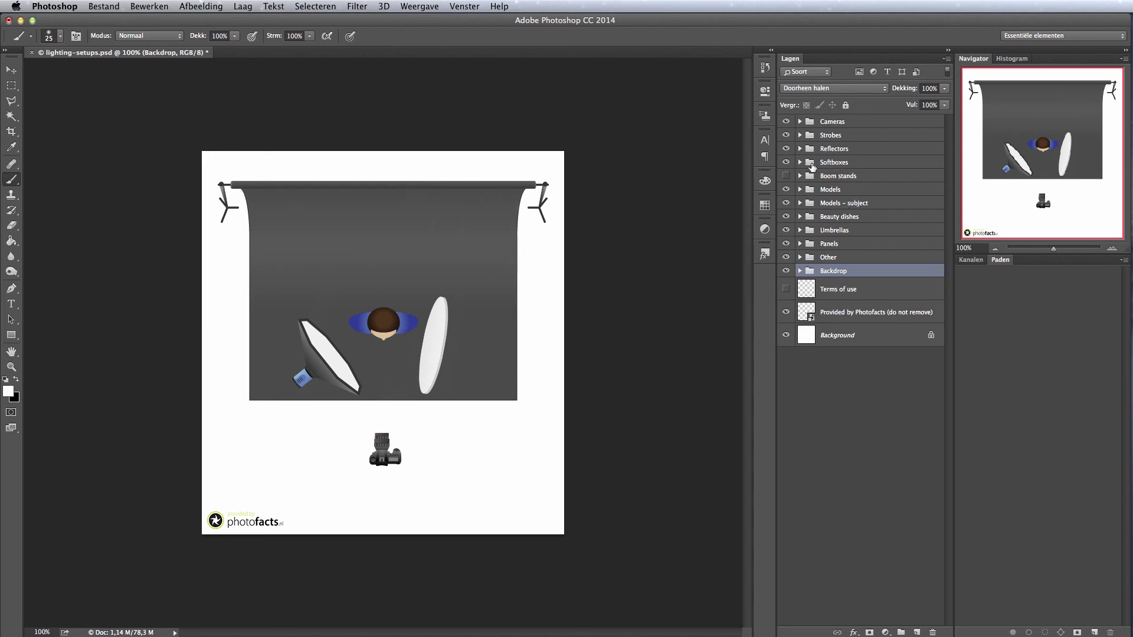
left_click(799, 162)
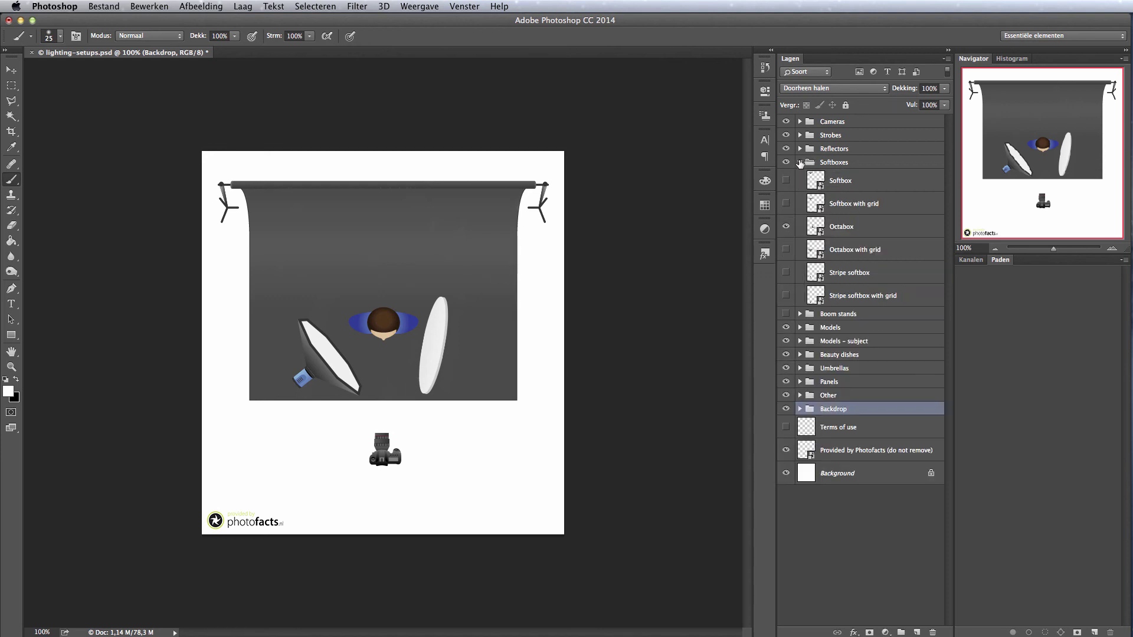
left_click(843, 229)
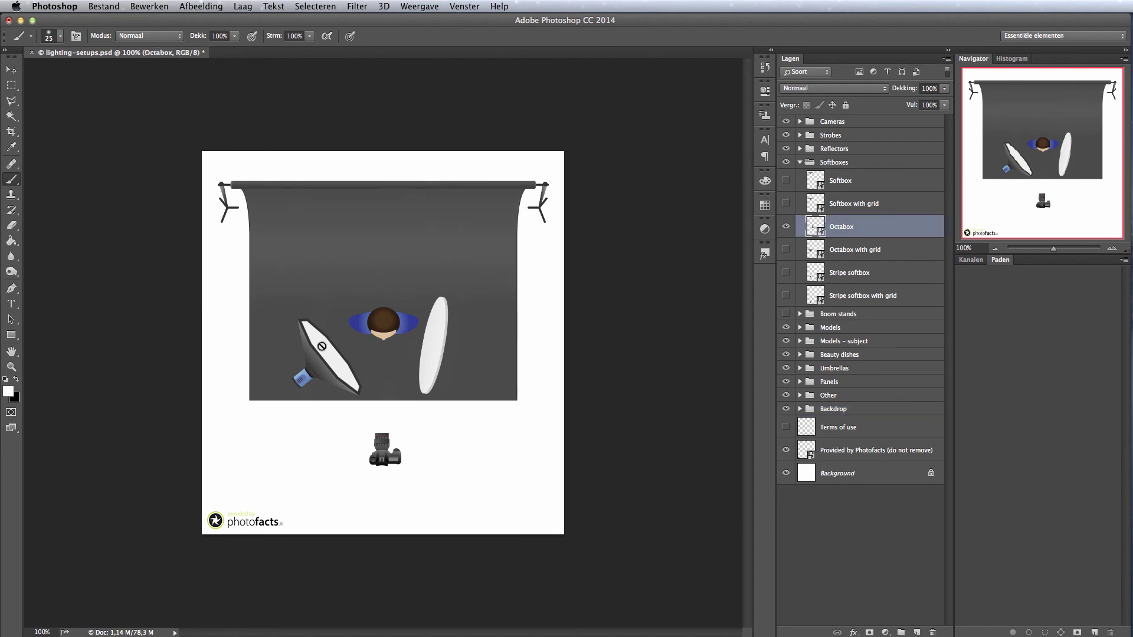
key("v")
key("ctrl+t")
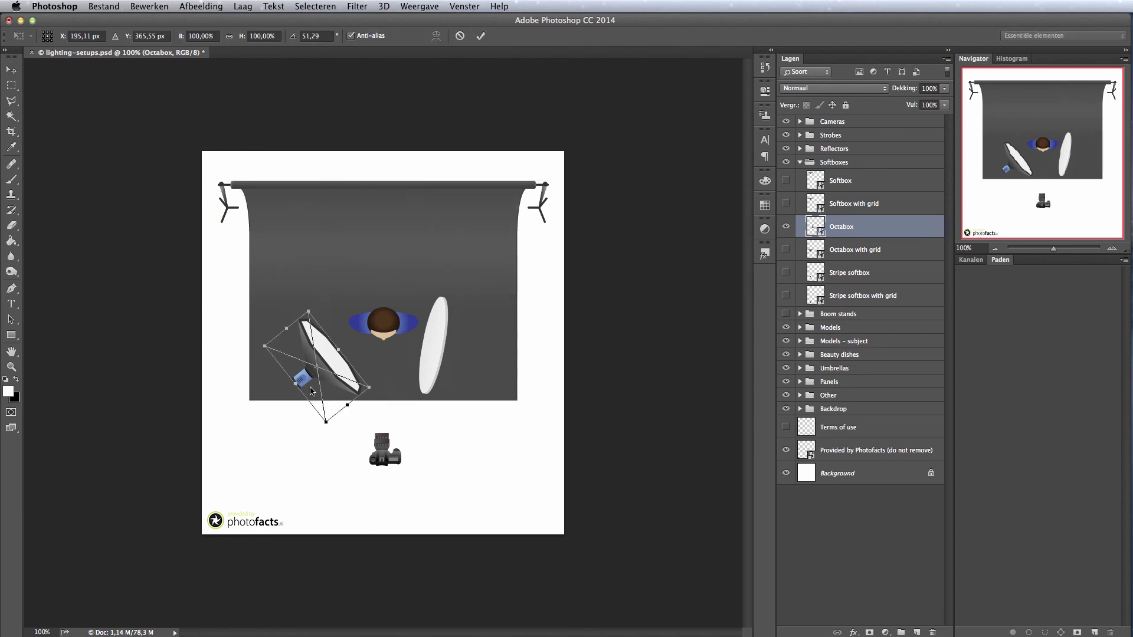
left_click_drag(325, 421, 358, 601)
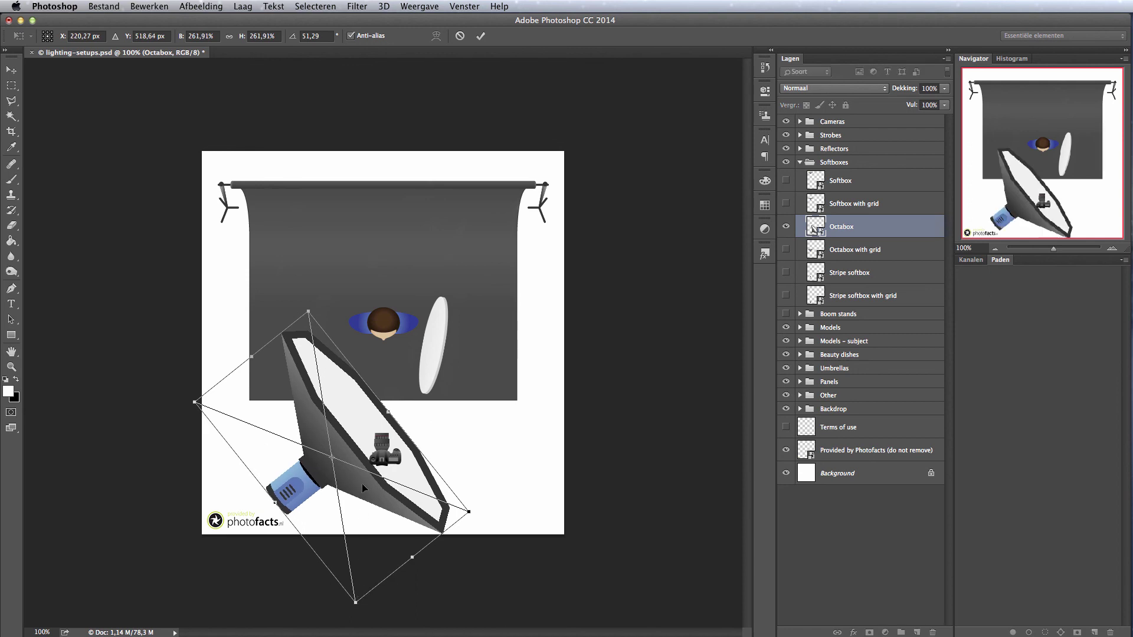
left_click_drag(362, 483, 348, 417)
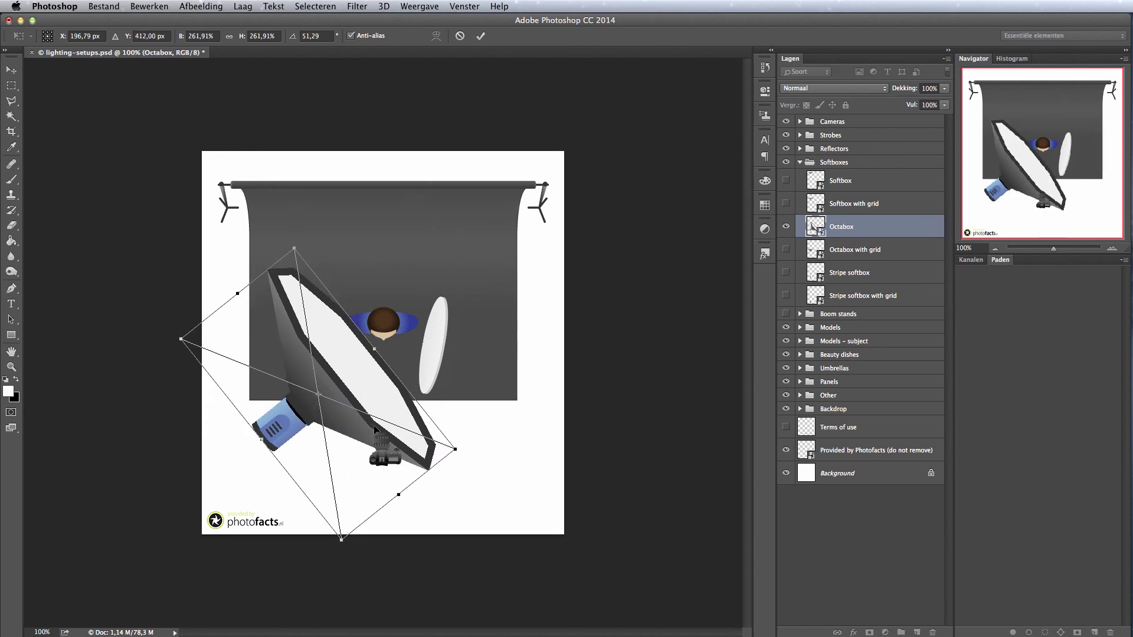
key("Return")
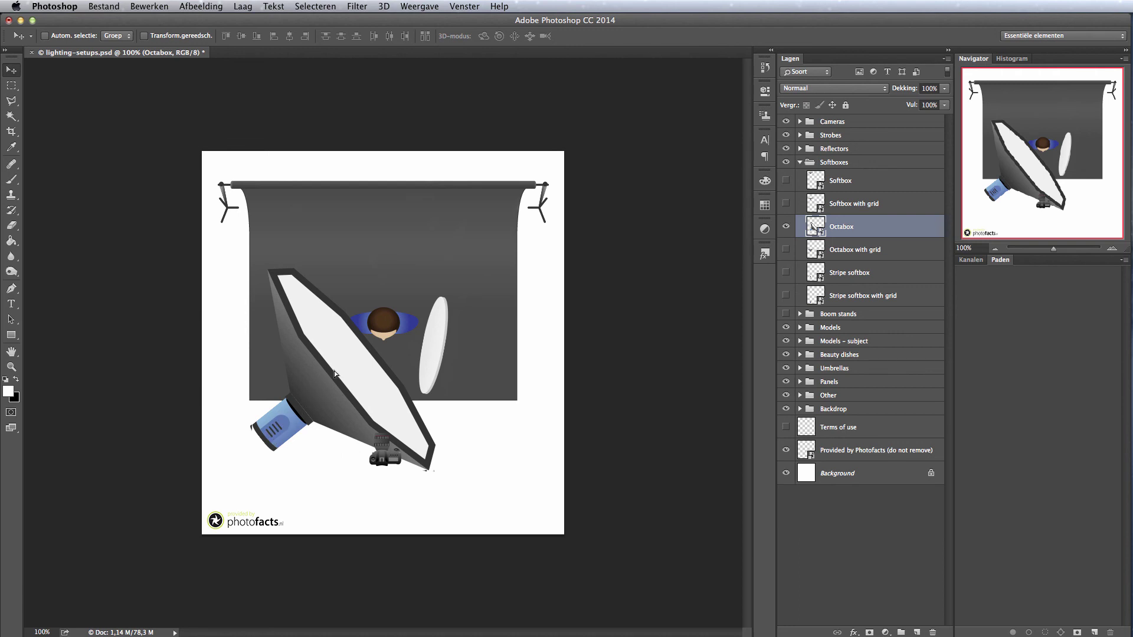
left_click_drag(334, 371, 311, 384)
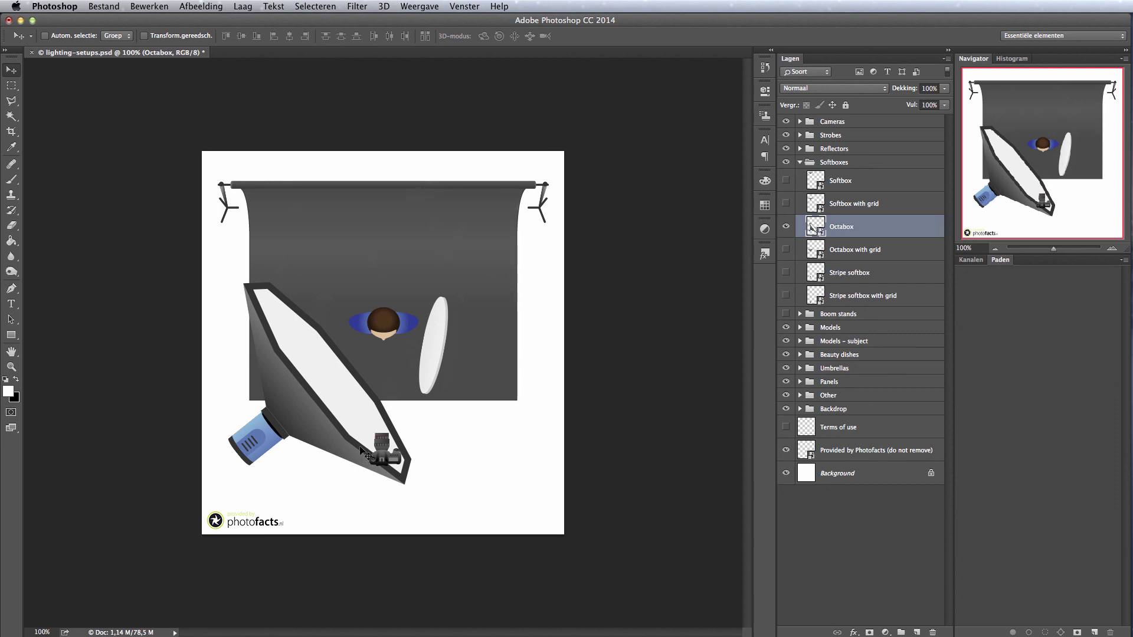
left_click_drag(334, 462, 359, 448)
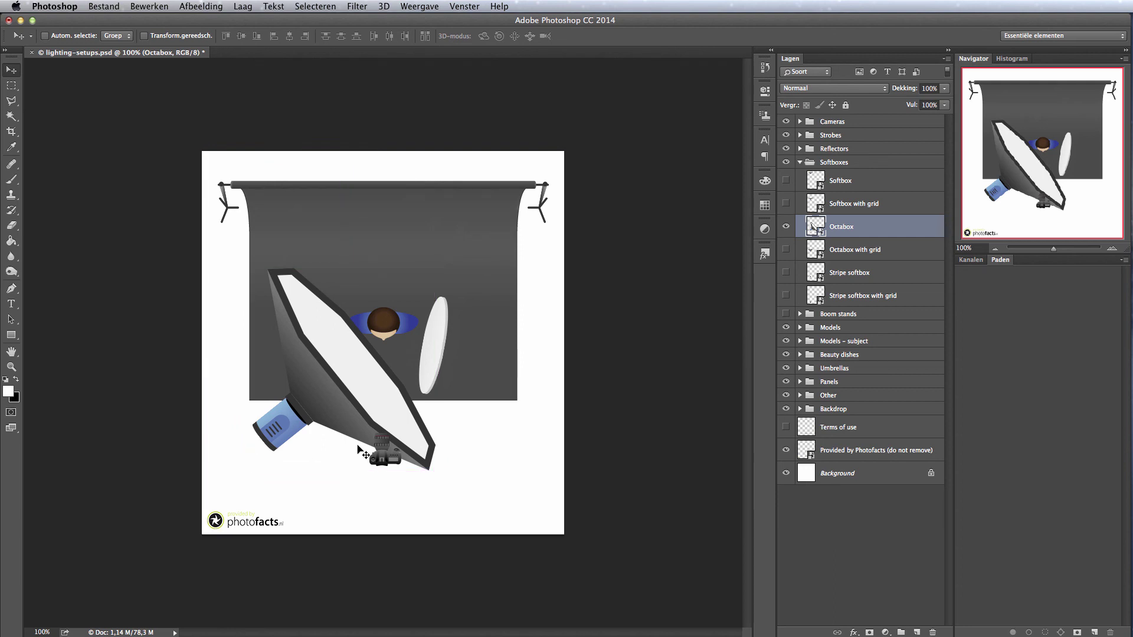
key("ctrl+alt+z")
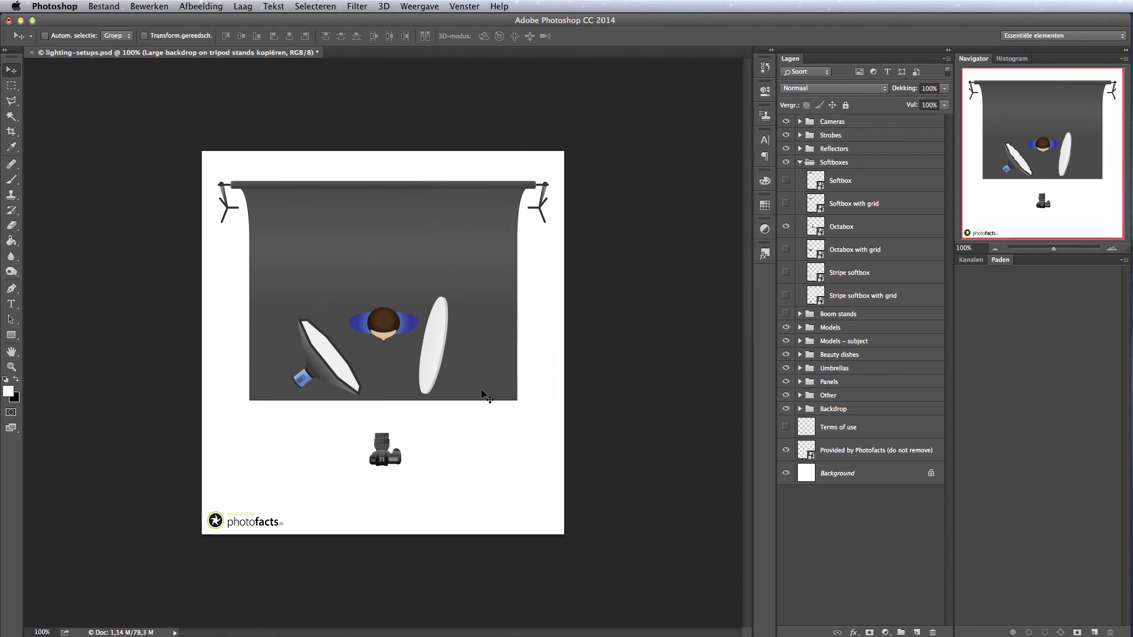
- Resize the image to 900 pixels wide with proportions linked, giving 900 × 953 px
left_click(209, 7)
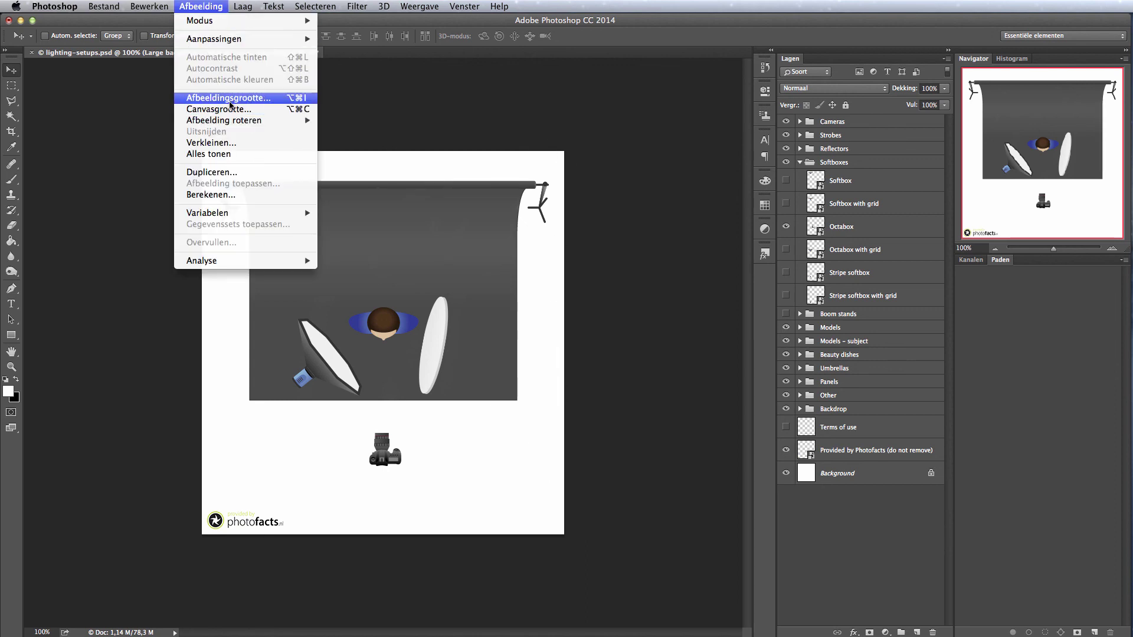
left_click(233, 100)
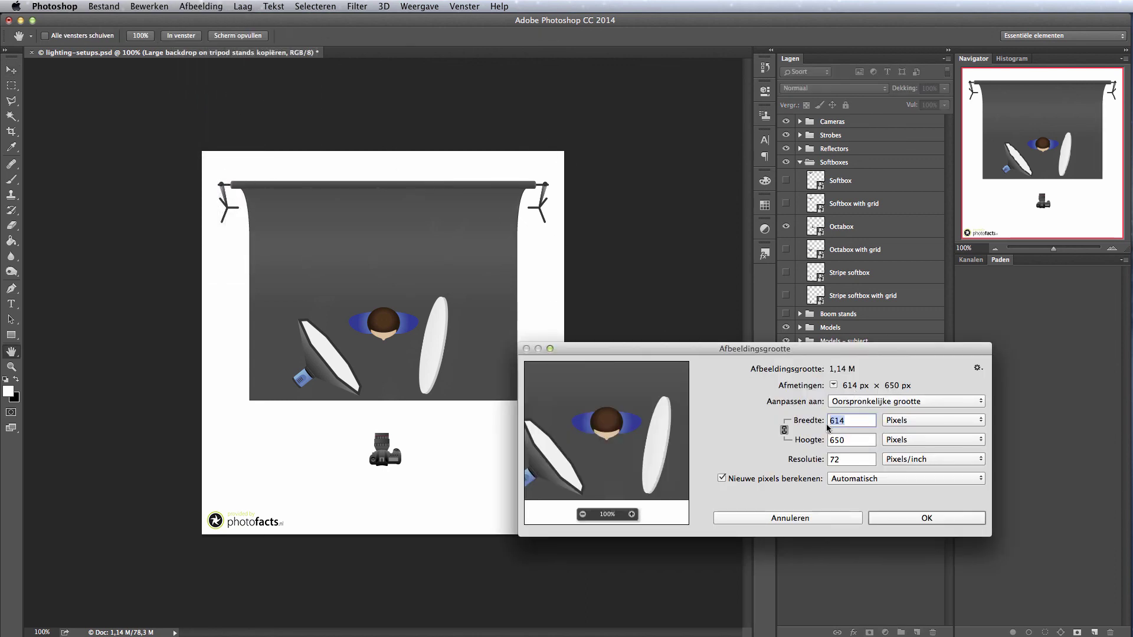
left_click_drag(711, 347, 791, 312)
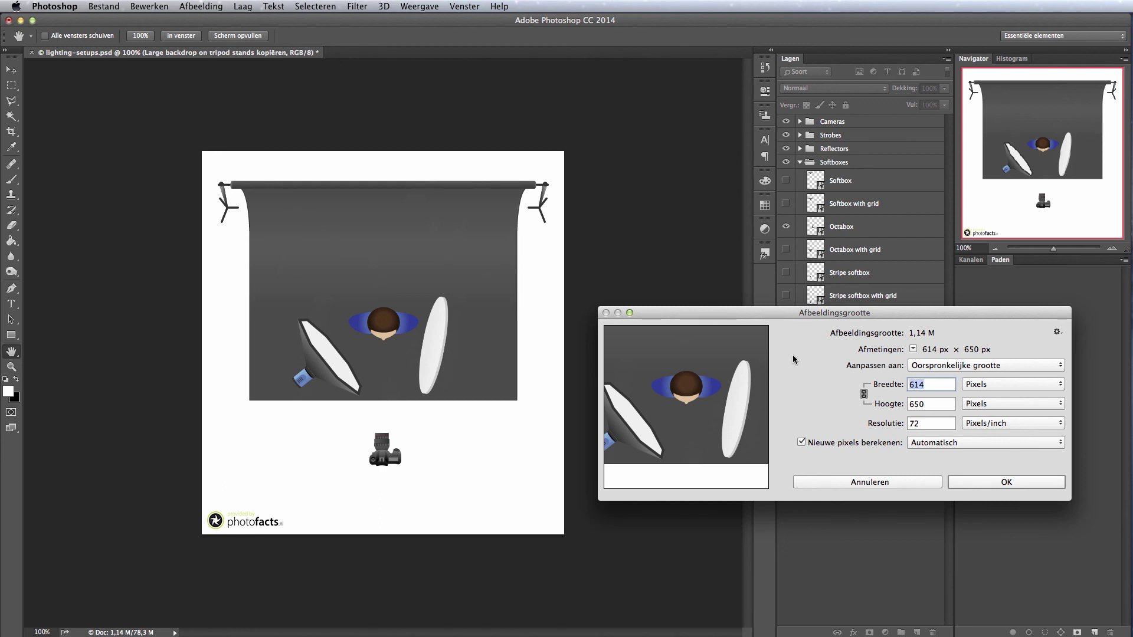
type("900")
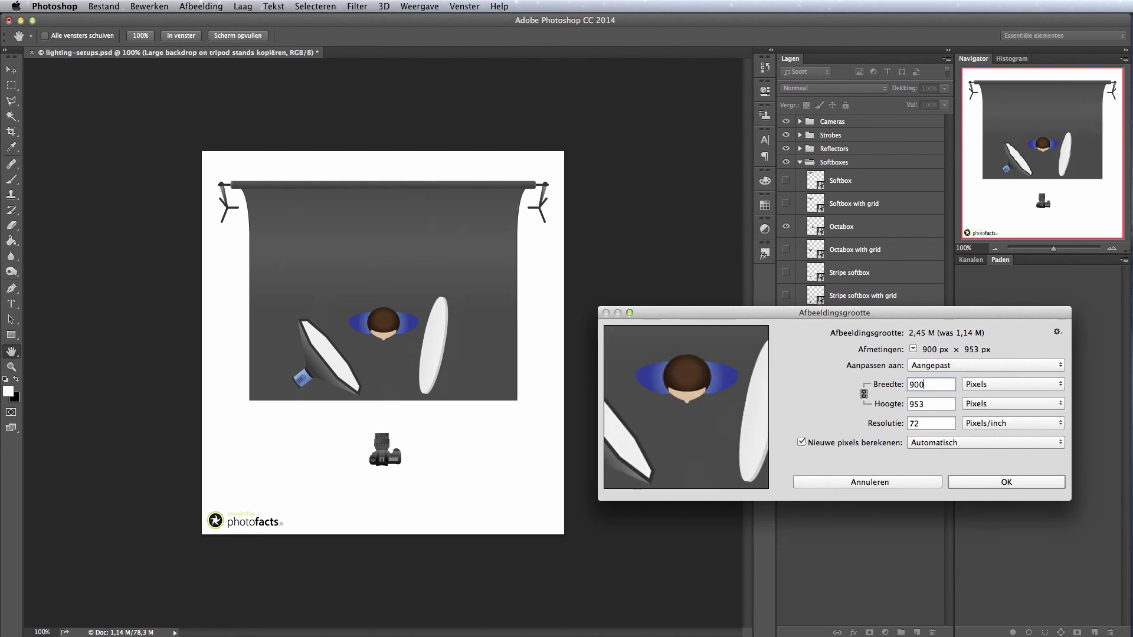
key("Escape")
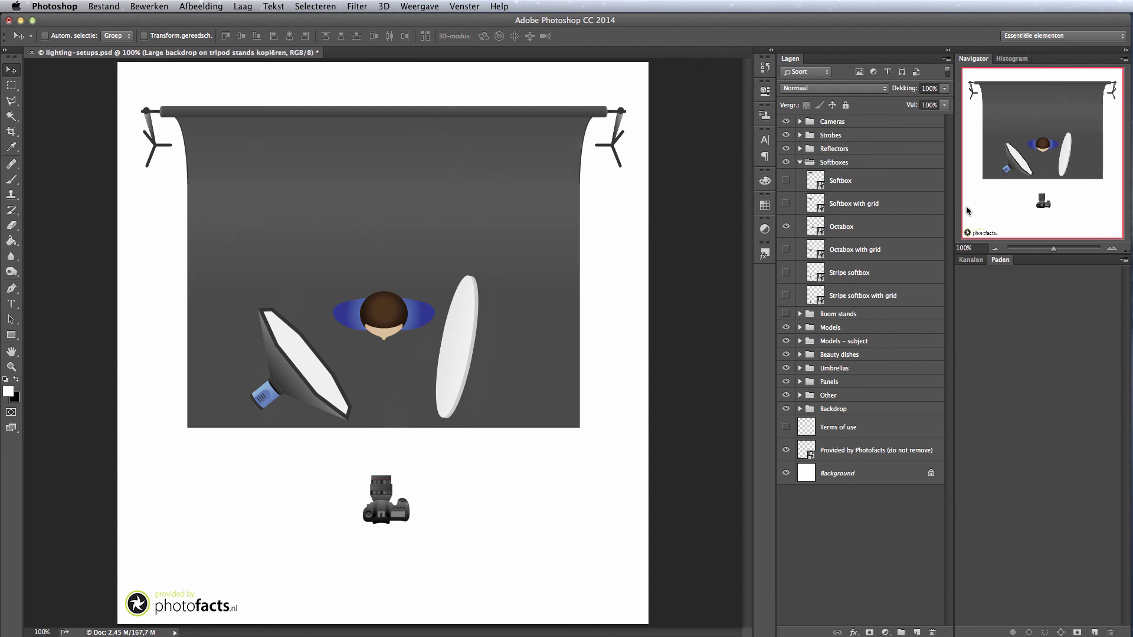
left_click(1112, 249)
left_click(1112, 249)
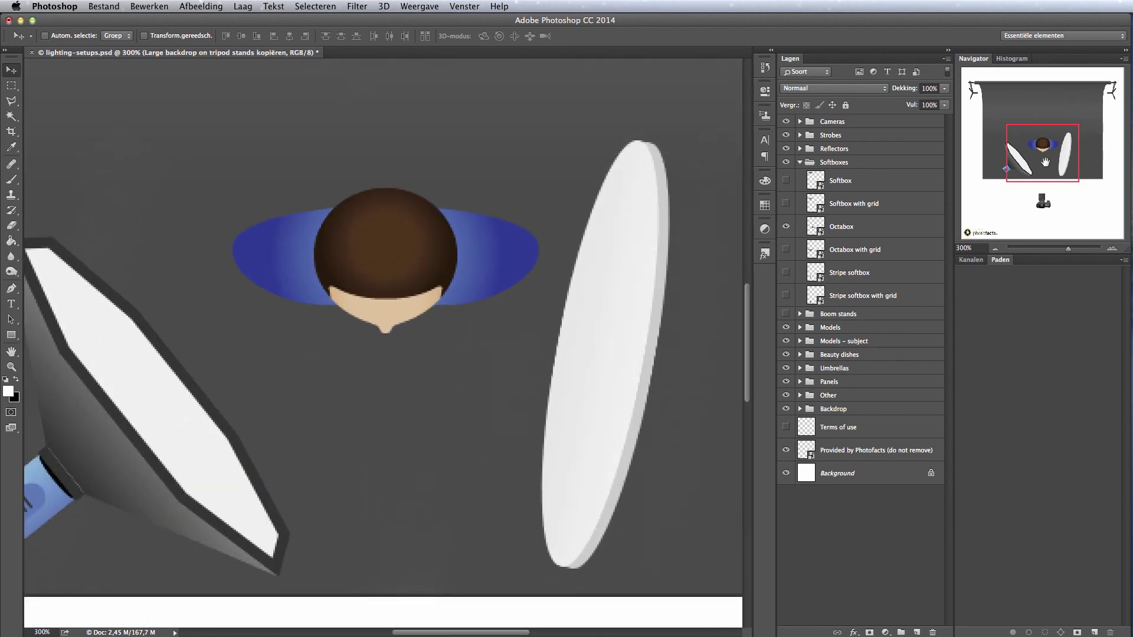
left_click_drag(1048, 162, 981, 209)
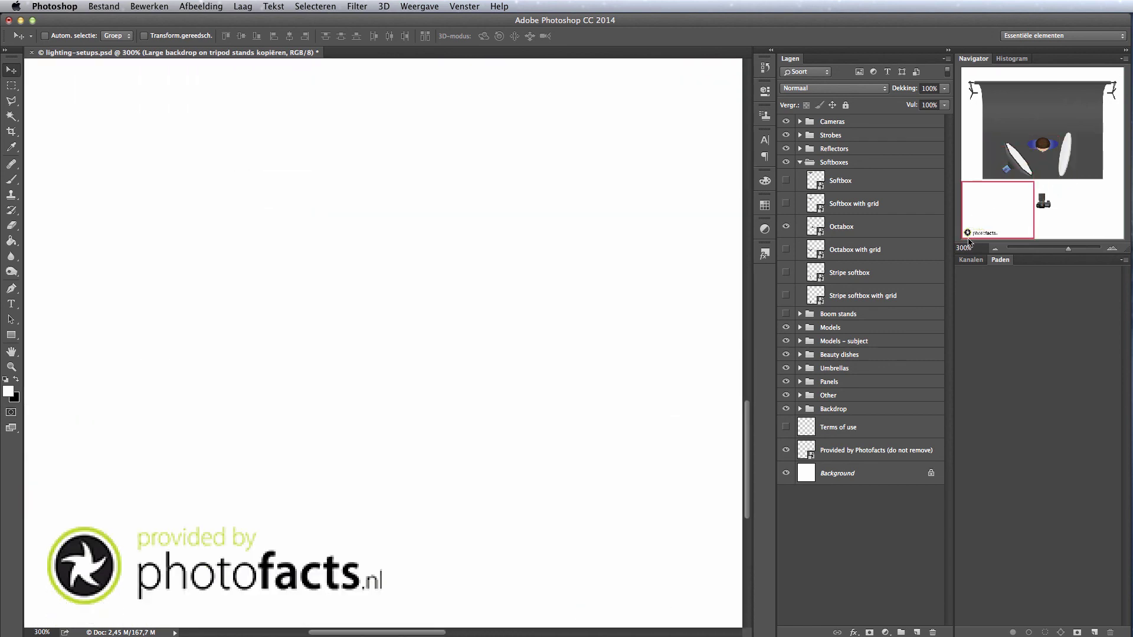
left_click(995, 249)
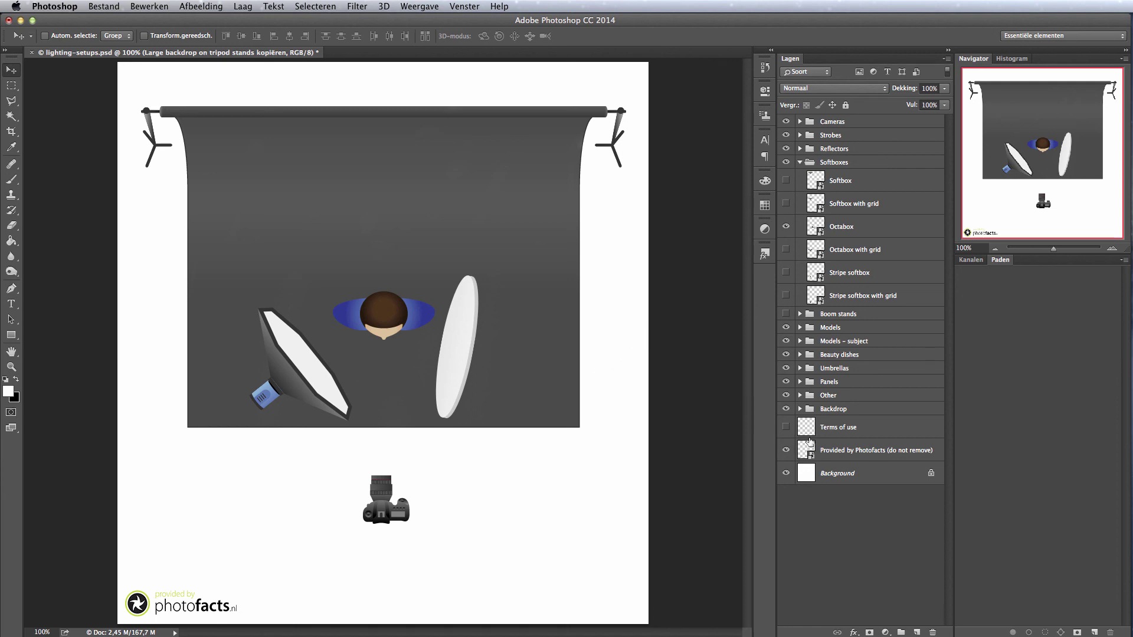
left_click(827, 436)
left_click(786, 428)
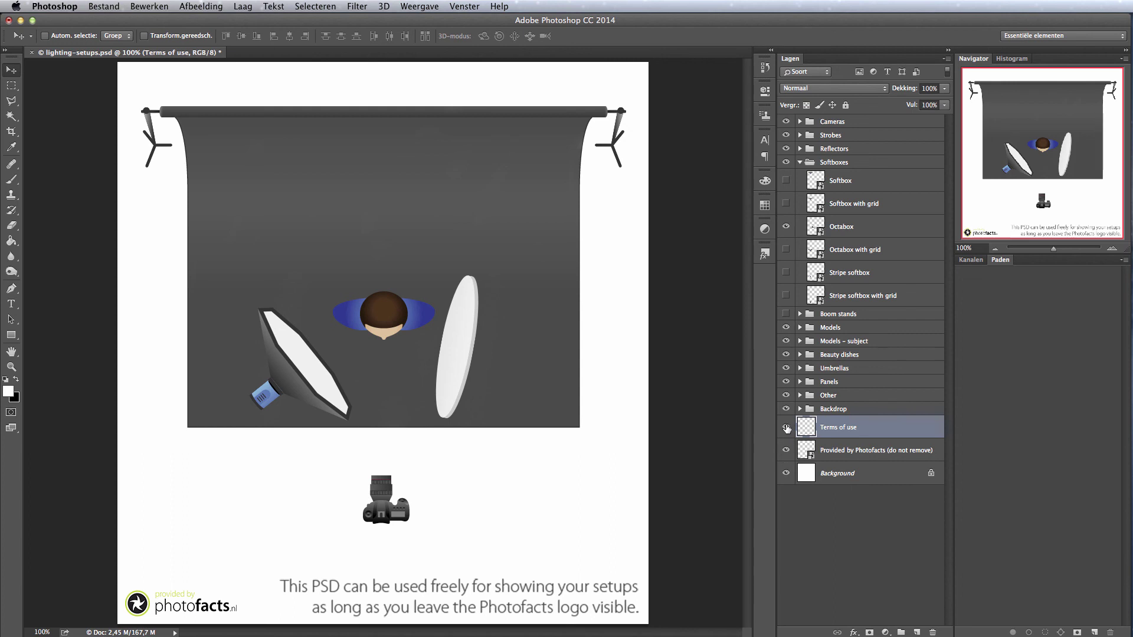
left_click(786, 428)
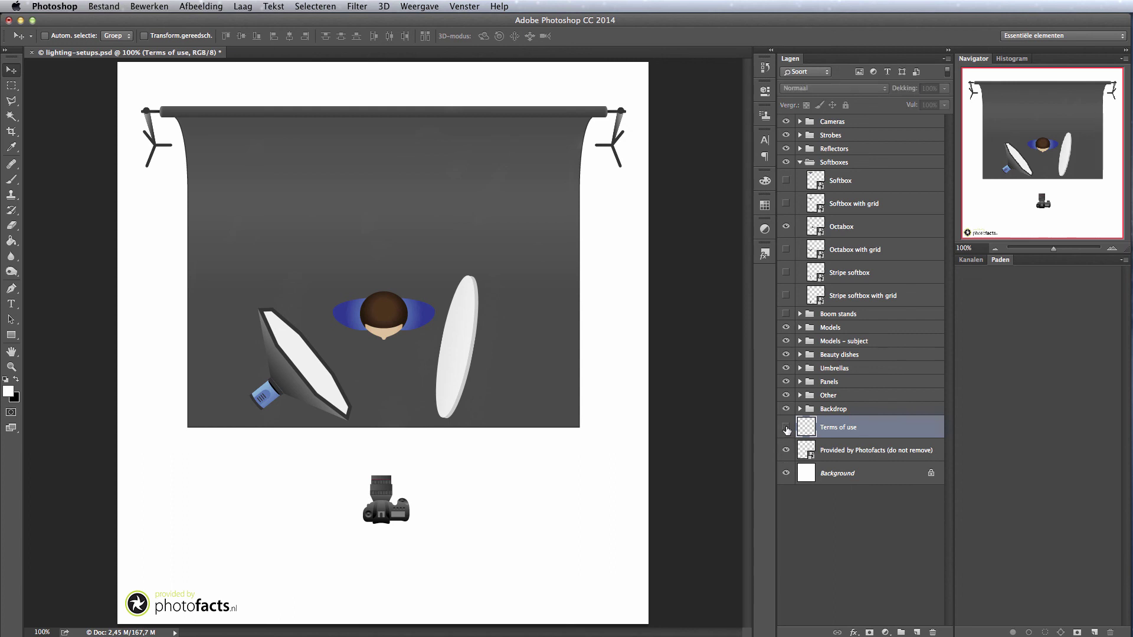